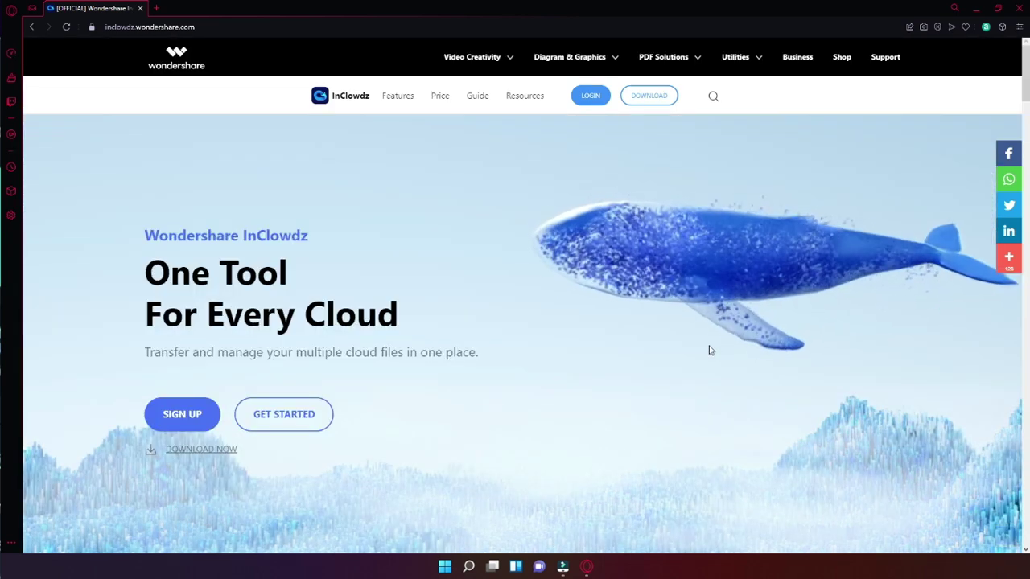
# Step: Look through the InClowdz homepage, covering its cloud transfer and sync features and the supported online storage services
pyautogui.scroll(-5, 710, 350)
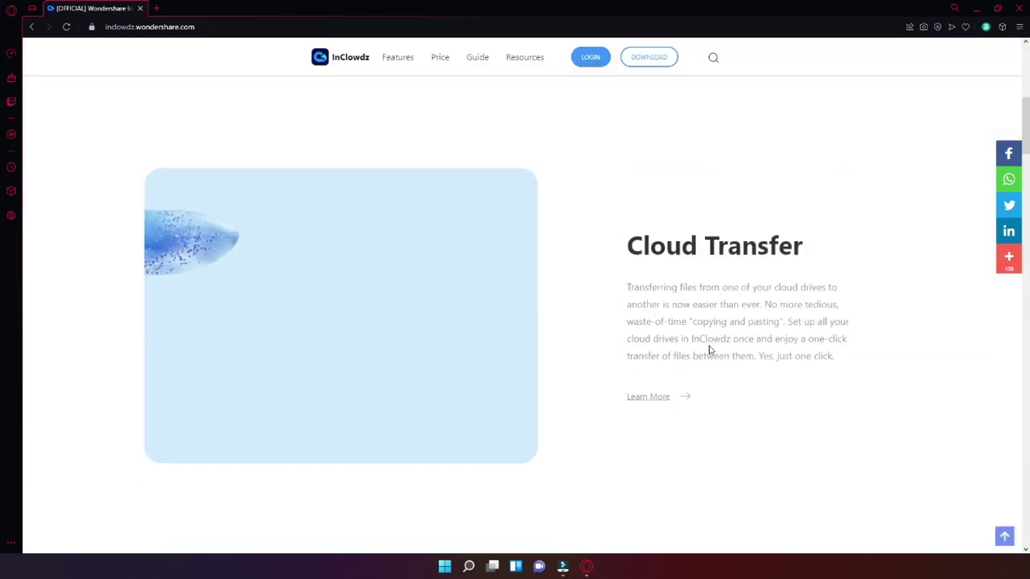
pyautogui.scroll(-3, 710, 350)
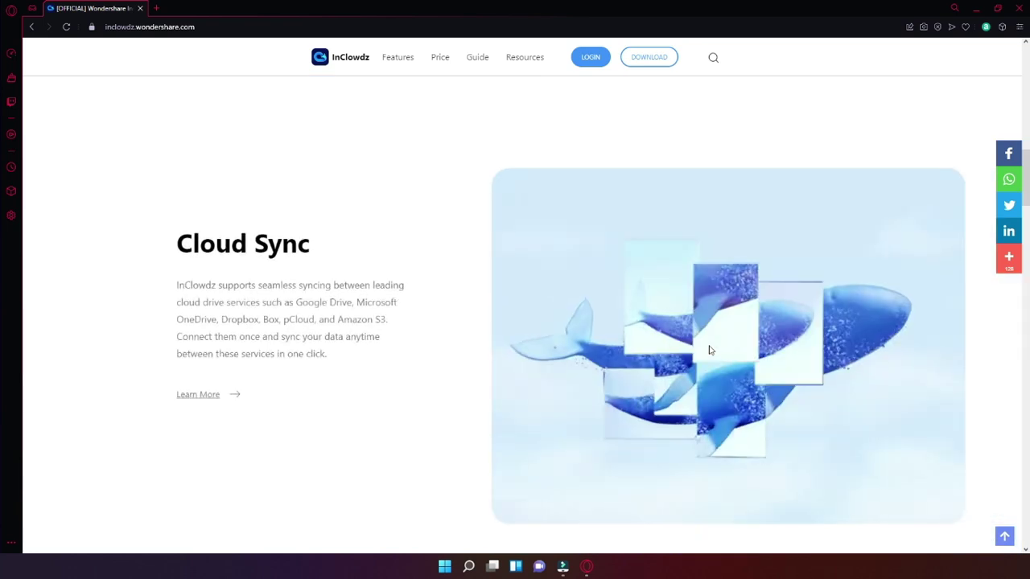
pyautogui.scroll(-3, 711, 350)
pyautogui.scroll(-4, 710, 350)
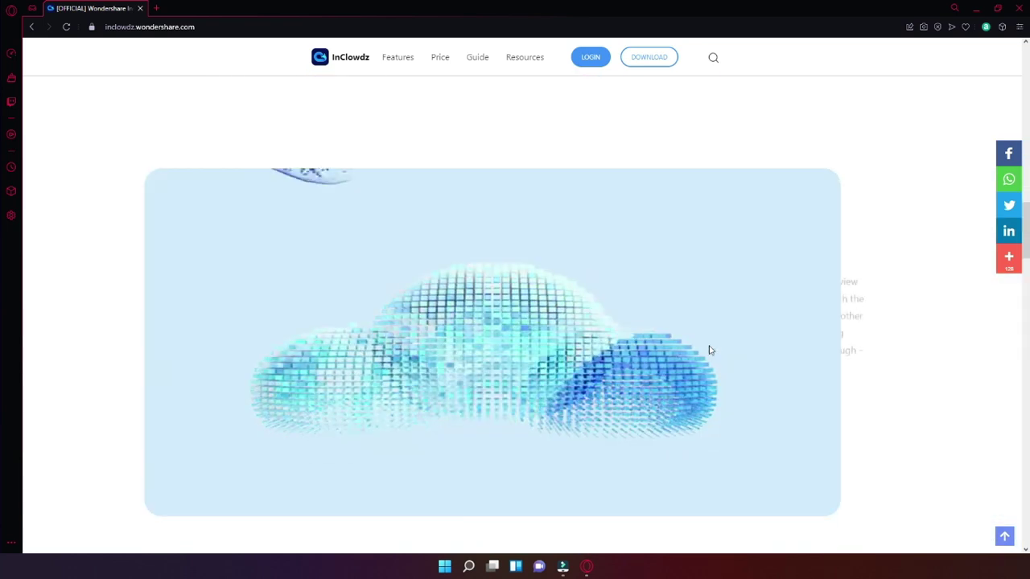
pyautogui.scroll(-2, 710, 350)
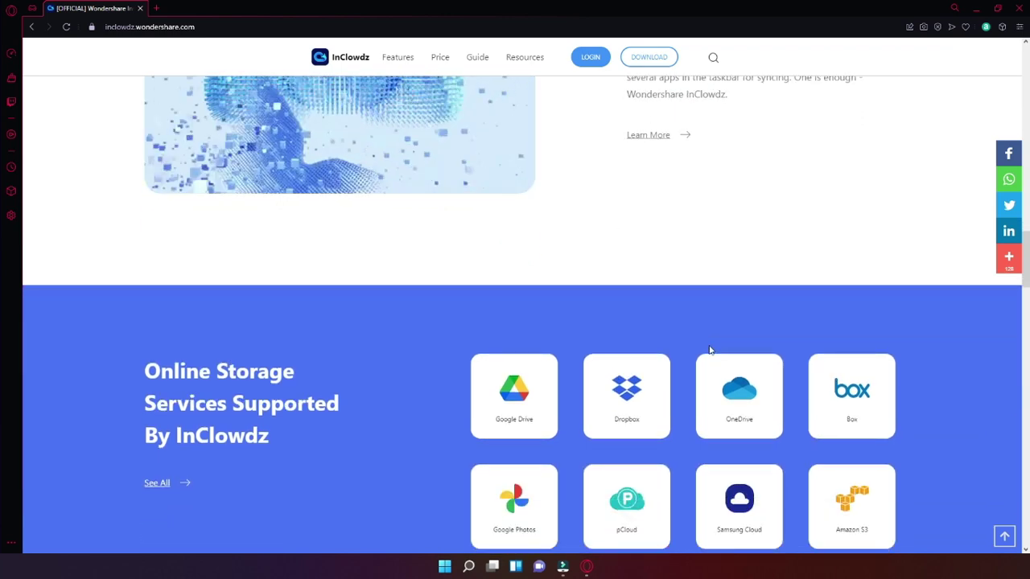
pyautogui.scroll(-1, 710, 350)
pyautogui.scroll(-3, 710, 350)
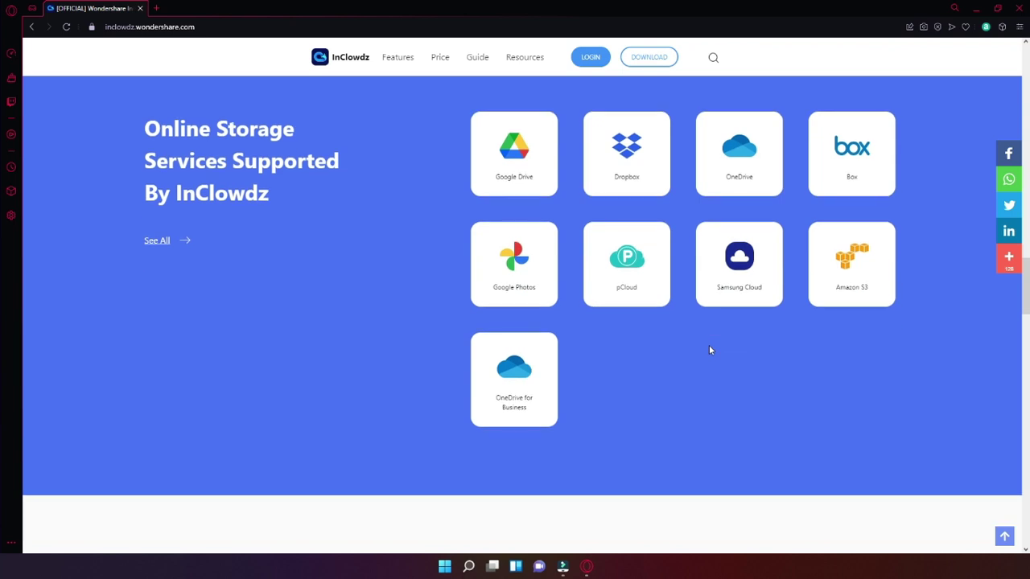
pyautogui.scroll(-2, 709, 350)
pyautogui.scroll(-2, 709, 350)
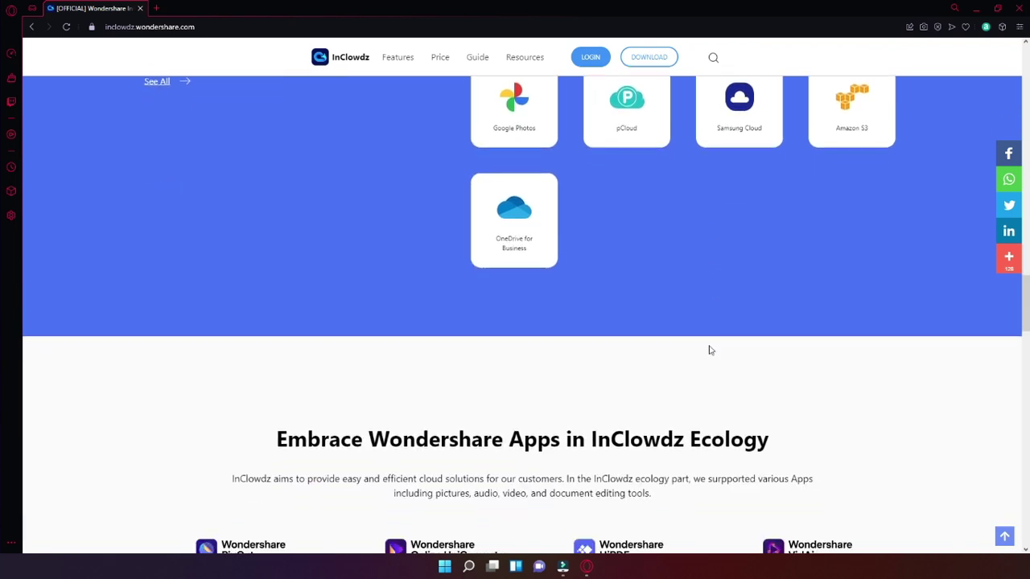
pyautogui.scroll(-3, 709, 350)
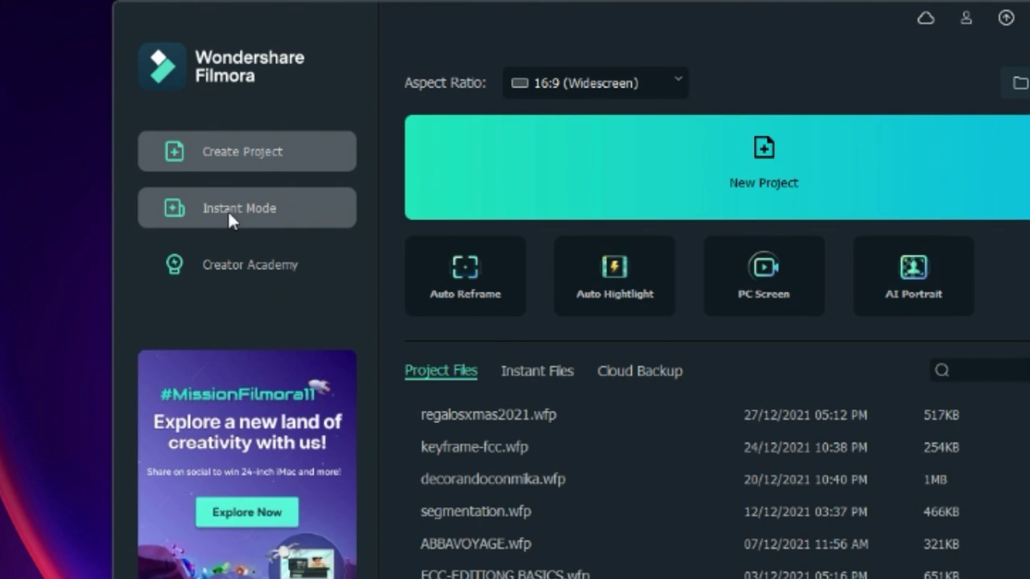
# Step: Switch to Filmora's Instant Mode and use the Christmas Vlog template from the Cinematic category
pyautogui.click(215, 213)
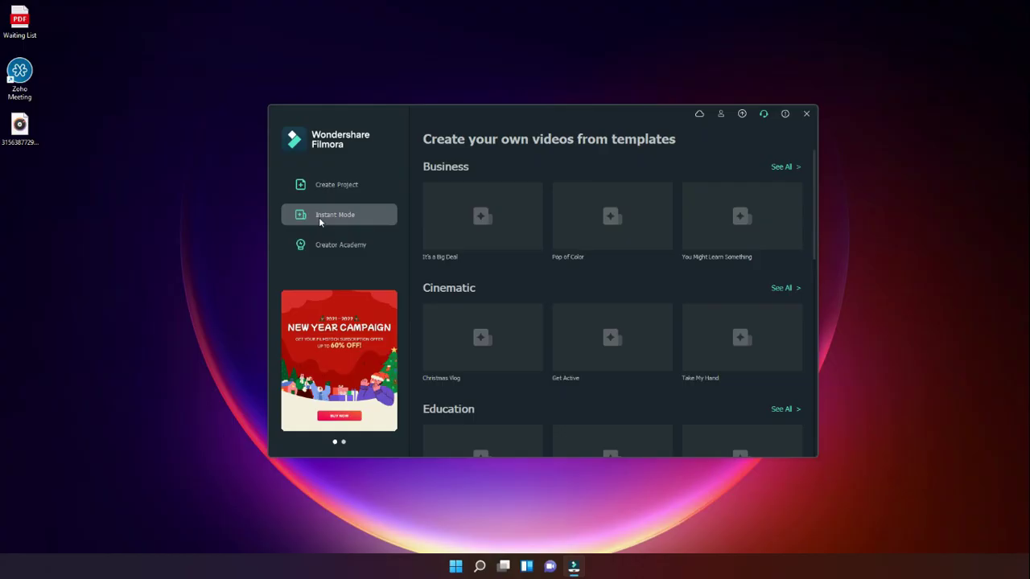
pyautogui.moveTo(482, 344)
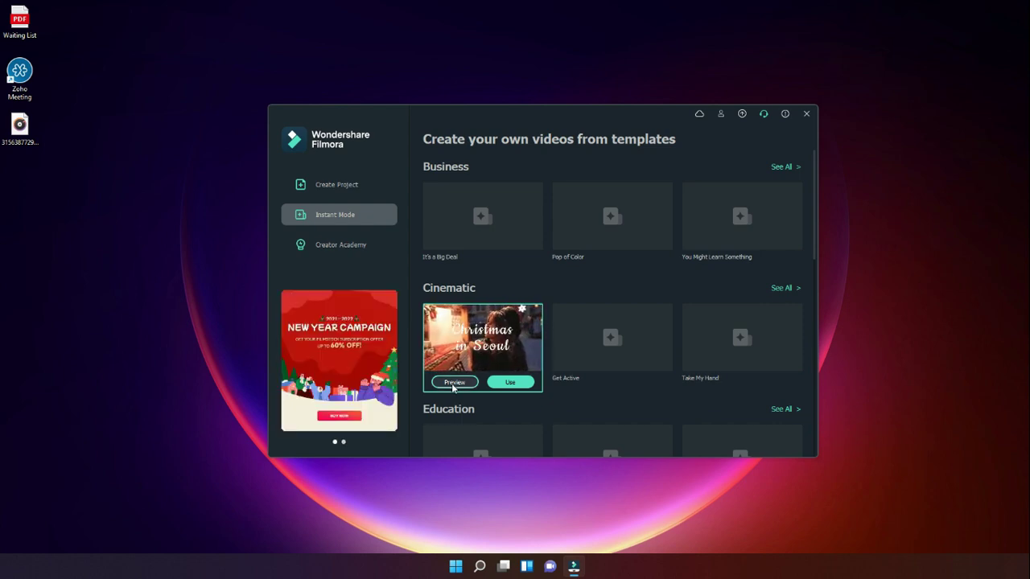
pyautogui.click(510, 382)
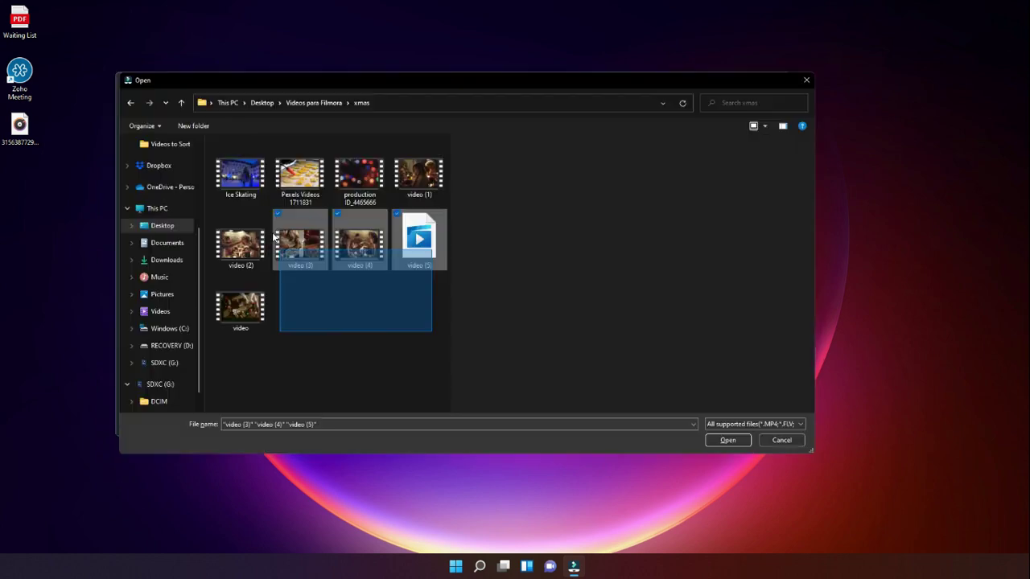
# Step: Import all nine videos from the xmas folder and move the production ID_4465666 clip to the end of the order
pyautogui.moveTo(273, 236); pyautogui.dragTo(238, 183)
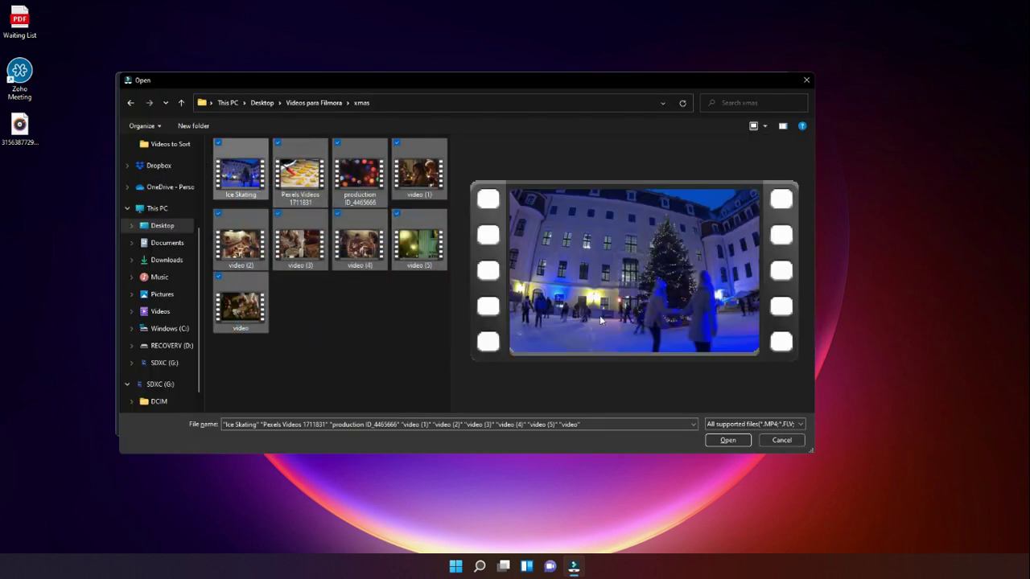
pyautogui.click(728, 444)
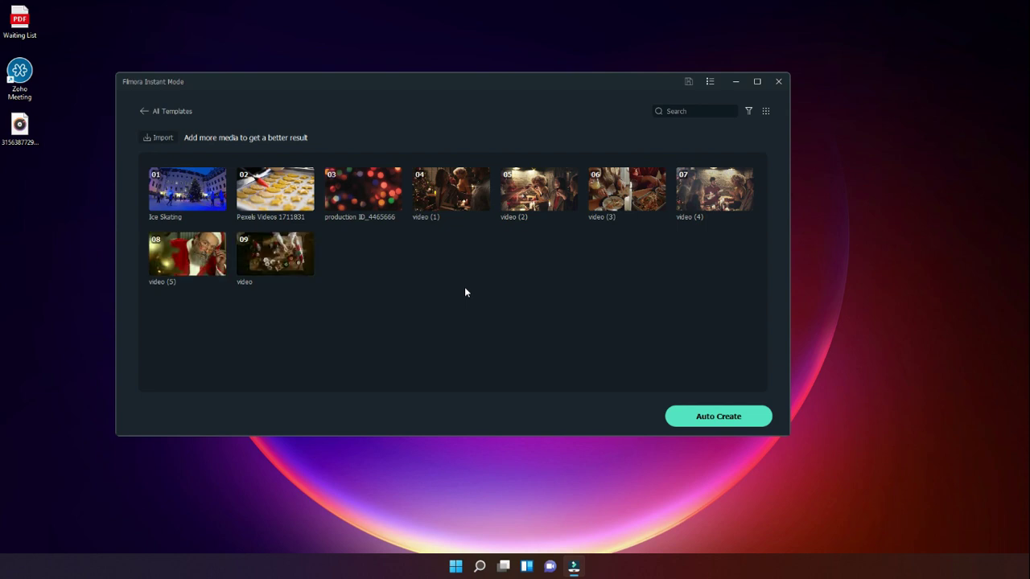
pyautogui.moveTo(378, 254); pyautogui.dragTo(375, 266)
pyautogui.moveTo(375, 193); pyautogui.dragTo(358, 278)
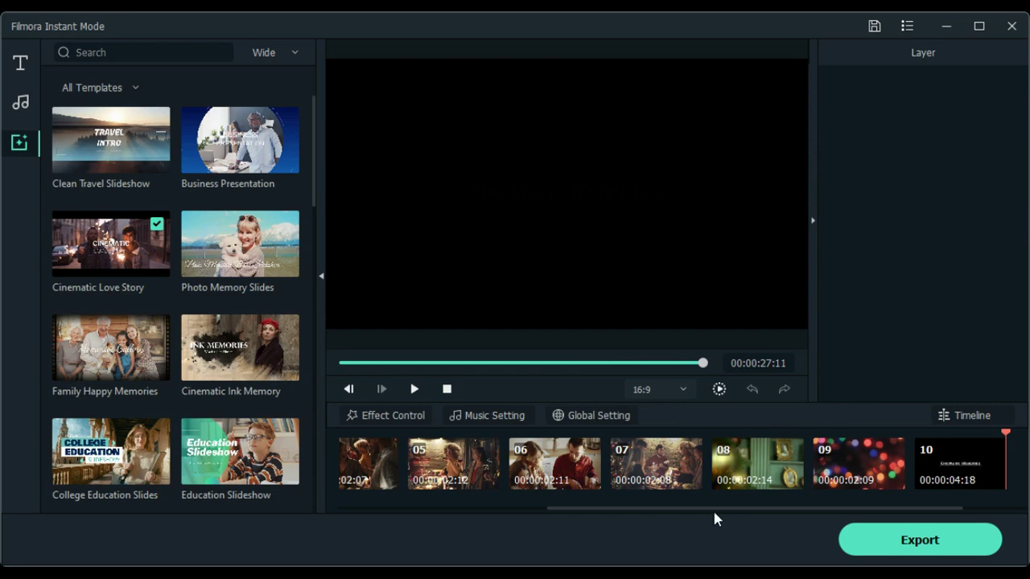
# Step: Change the closing title in segment 10 to "Hermosos Recuerdos"
pyautogui.moveTo(715, 510); pyautogui.dragTo(917, 515)
pyautogui.click(860, 464)
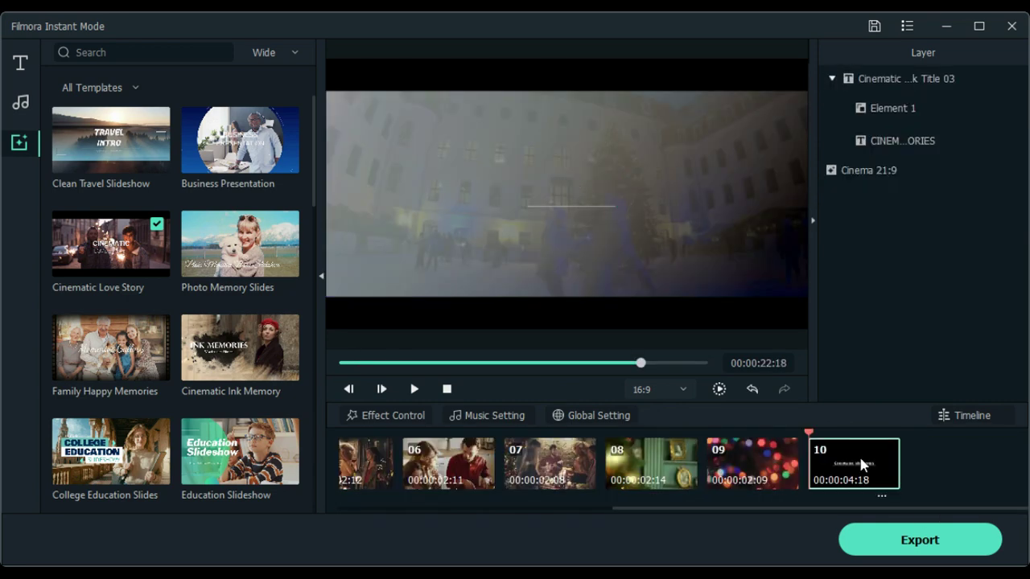
pyautogui.click(918, 140)
pyautogui.doubleClick(581, 198)
pyautogui.hotkey('ctrl', 'a')
pyautogui.write('Hermosos Recuerdos')
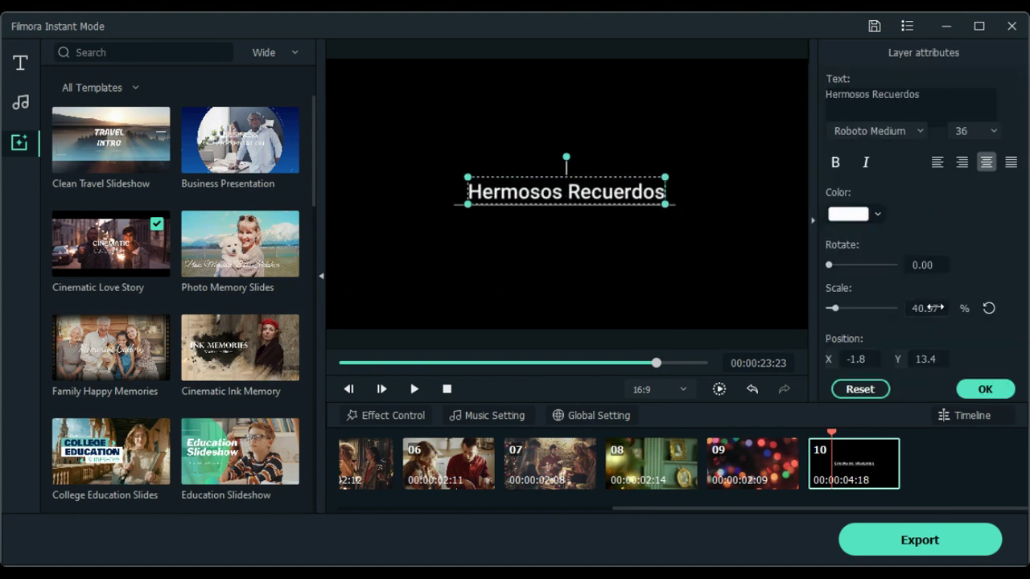
# Step: Play the generated video from its first segment to review the opening title, and stop the playback
pyautogui.click(640, 501)
pyautogui.moveTo(640, 508); pyautogui.dragTo(402, 507)
pyautogui.click(368, 458)
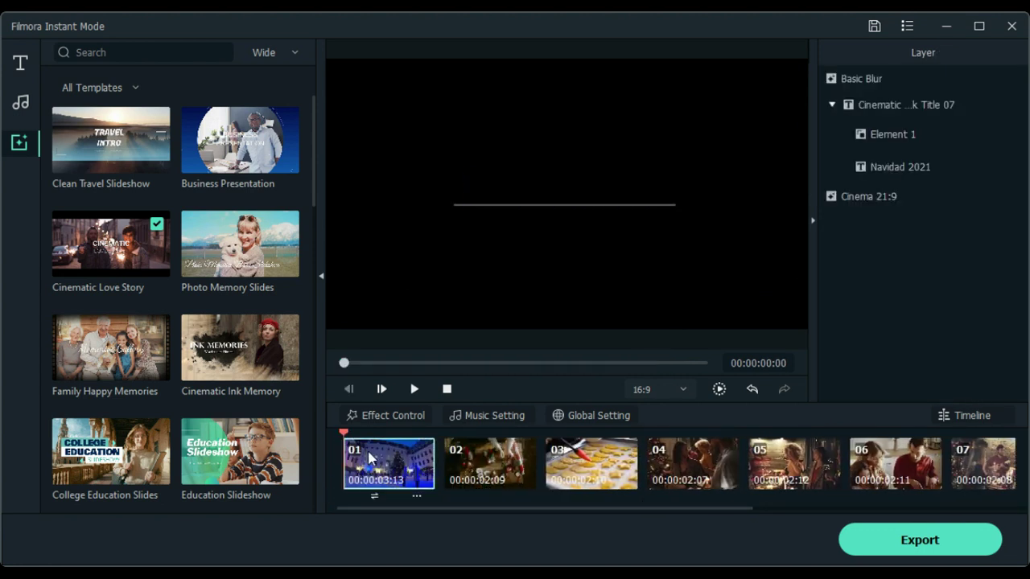
pyautogui.click(414, 390)
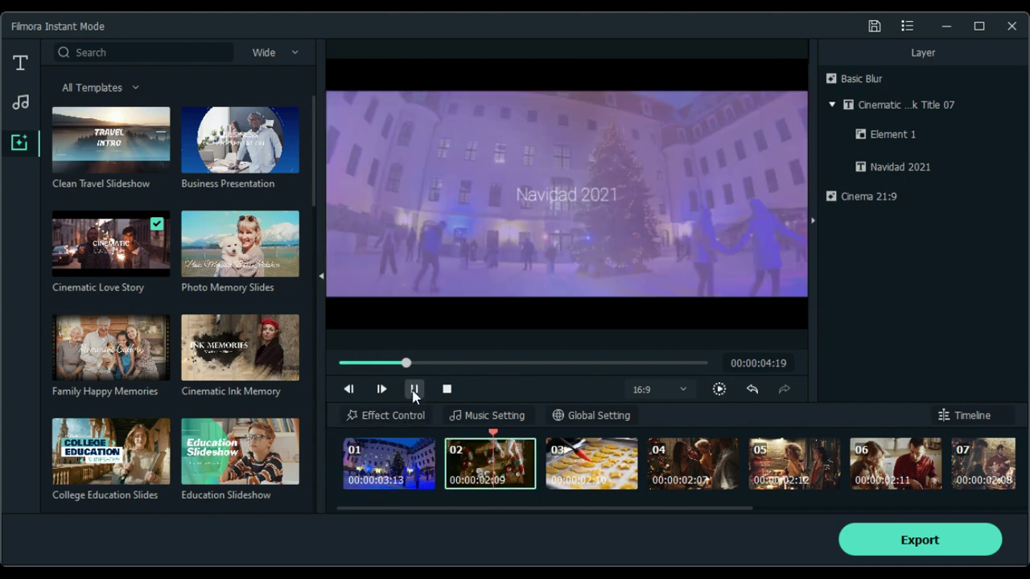
pyautogui.click(446, 390)
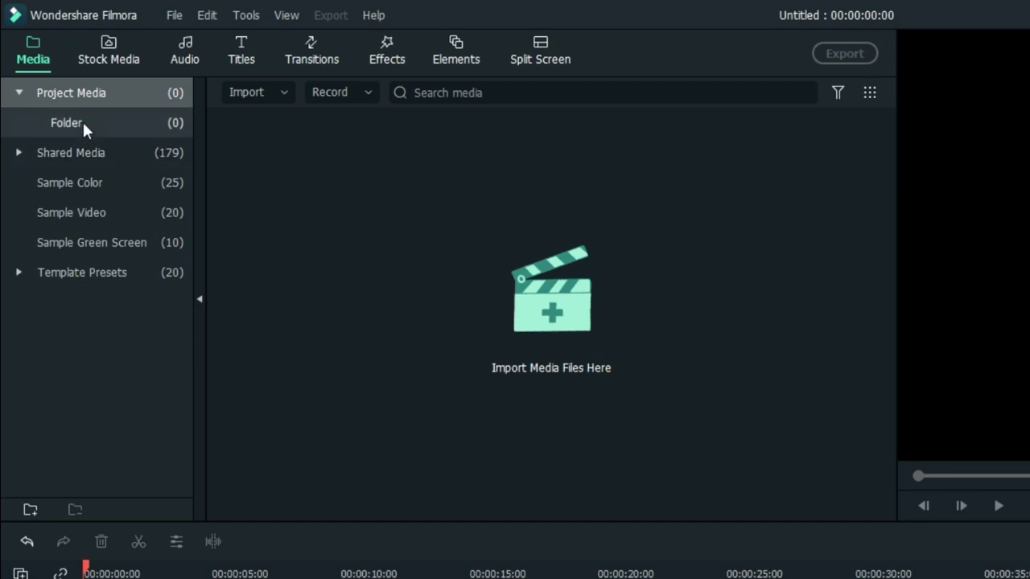
# Step: Search GIPHY's stock GIFs for "minion" and download the one of the goggled minion raising its hands on a white background
pyautogui.click(112, 45)
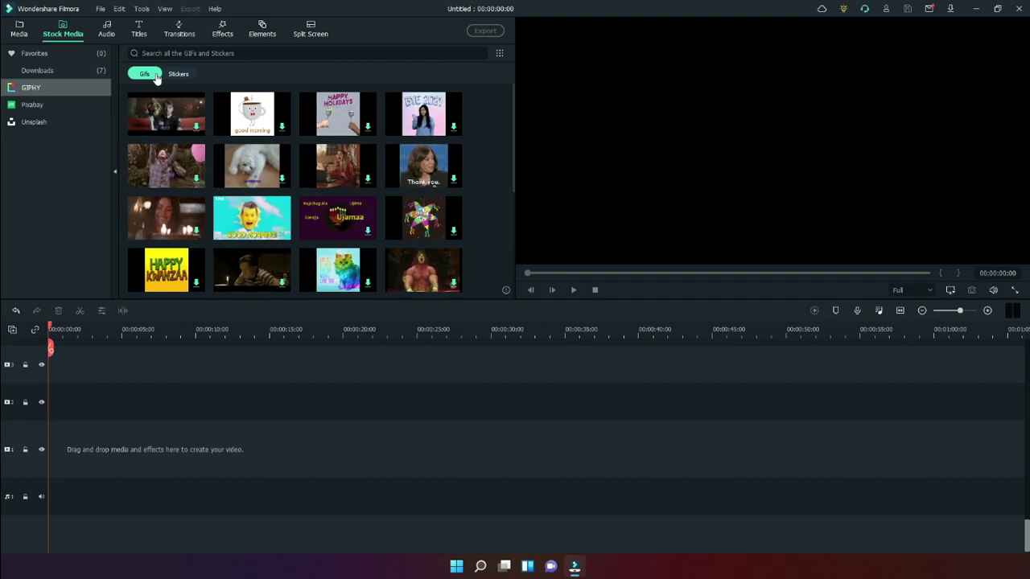
pyautogui.click(174, 77)
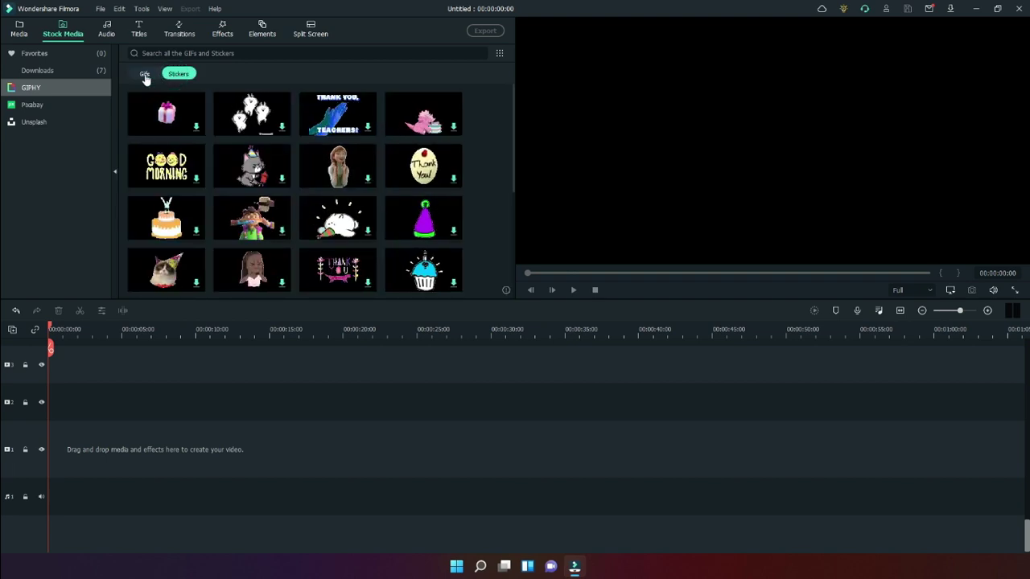
pyautogui.click(145, 75)
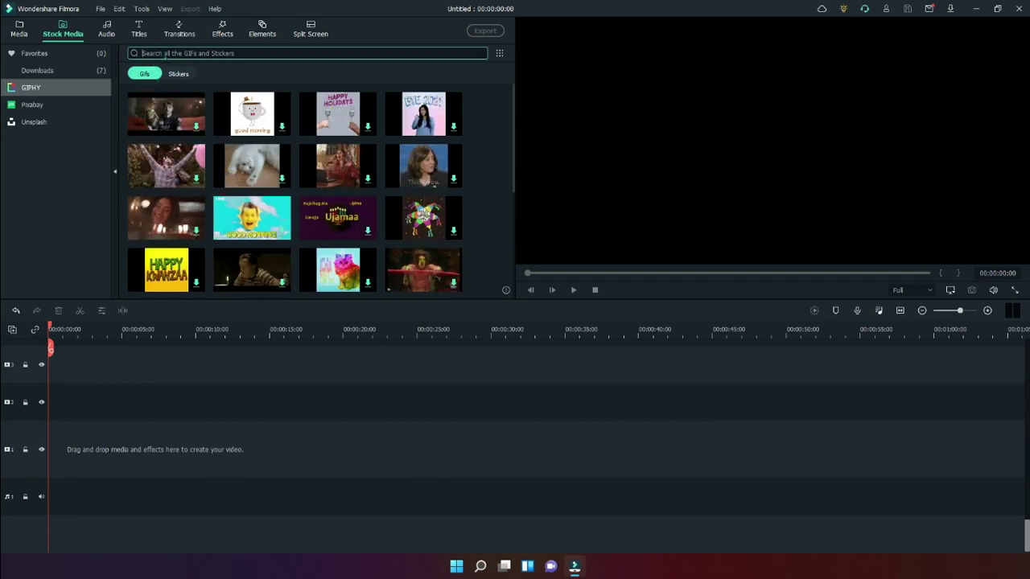
pyautogui.click(165, 54)
pyautogui.write('minion')
pyautogui.press('Return')
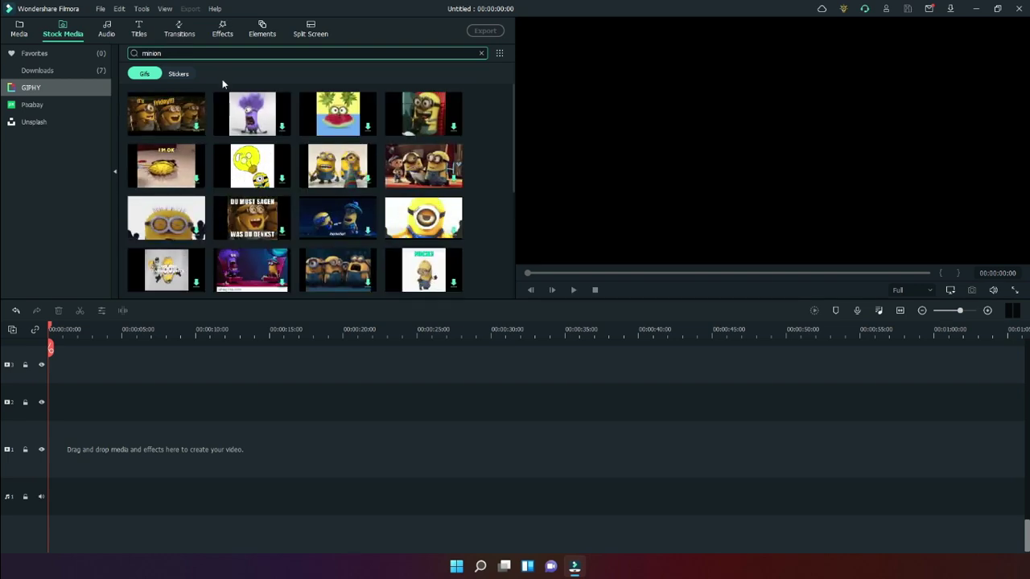
pyautogui.scroll(-5, 231, 156)
pyautogui.scroll(5, 196, 183)
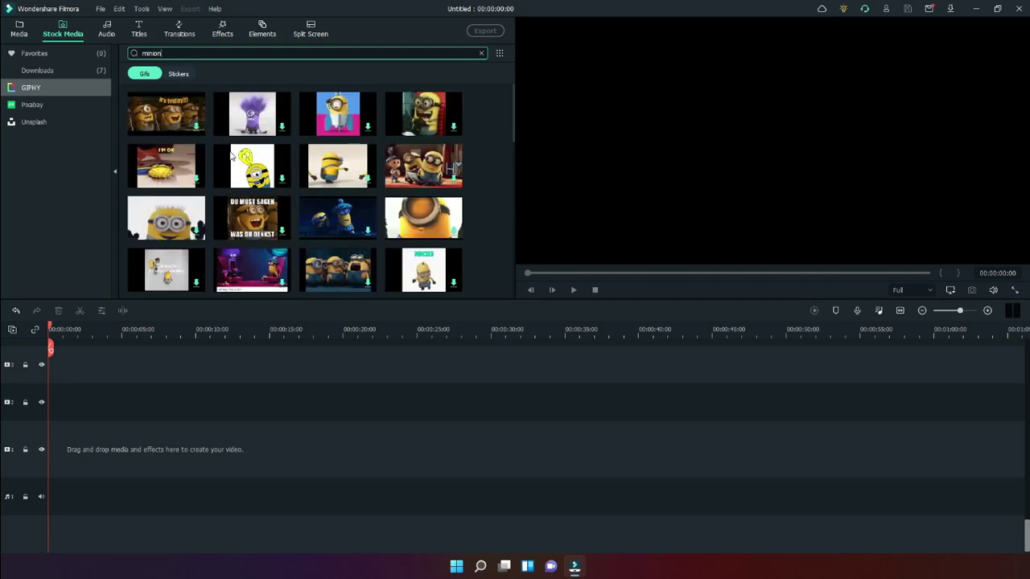
pyautogui.click(195, 181)
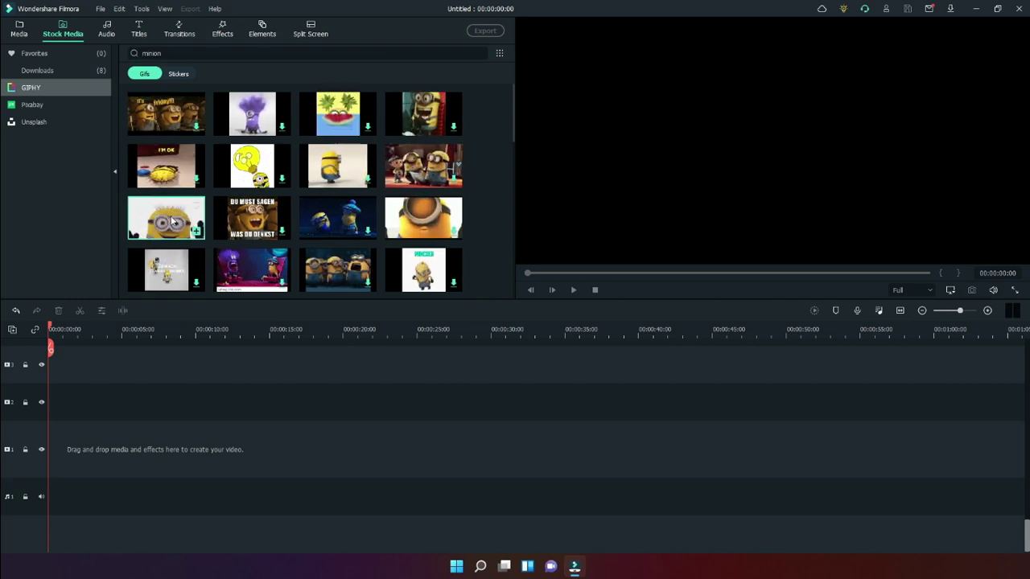
# Step: Add the Black sample color to the start of the first video track
pyautogui.click(19, 29)
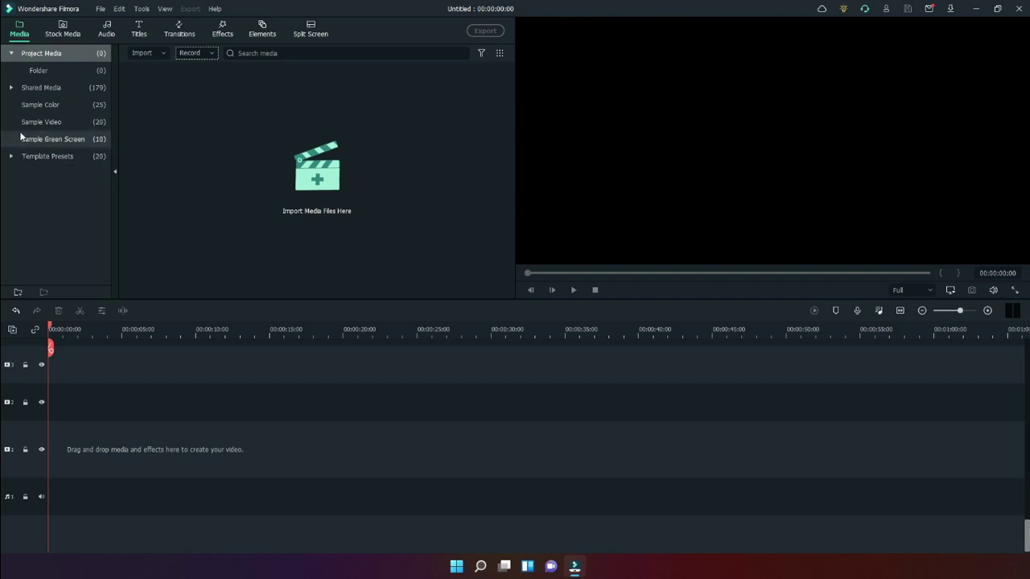
pyautogui.click(44, 105)
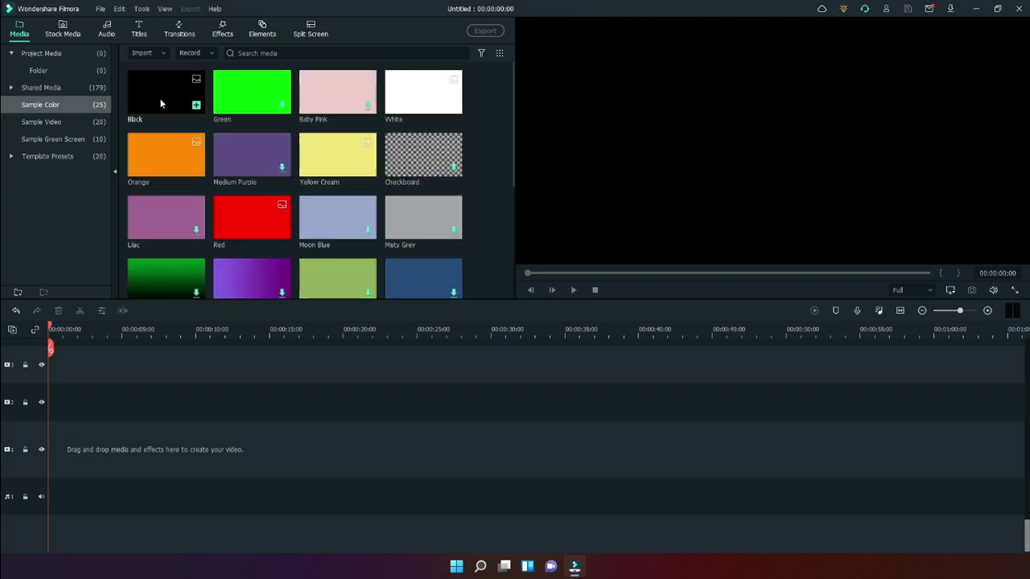
pyautogui.moveTo(160, 120); pyautogui.dragTo(50, 450)
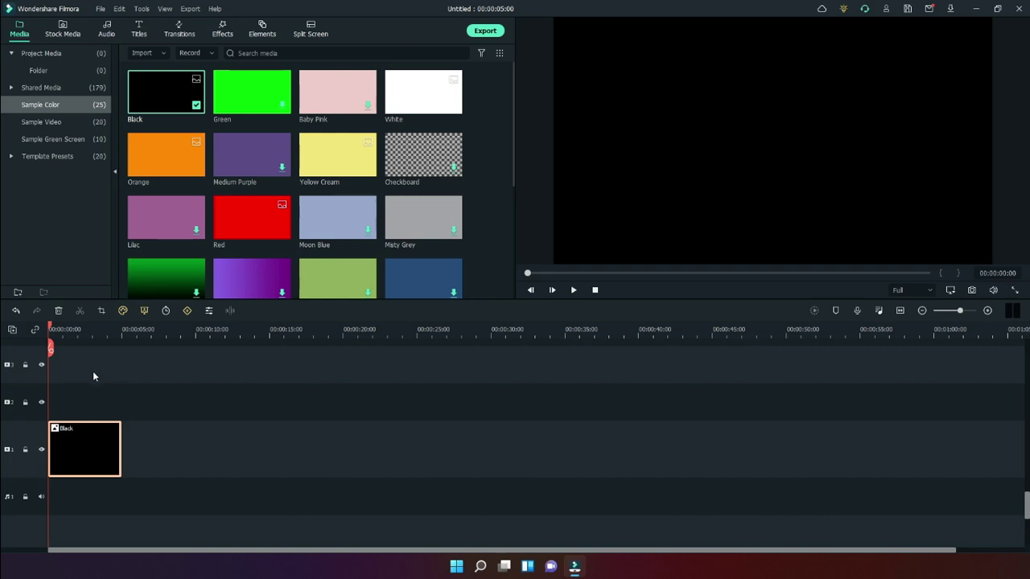
# Step: Place the downloaded minion GIF on the second video track above the black clip and scrub past it to check it
pyautogui.click(63, 29)
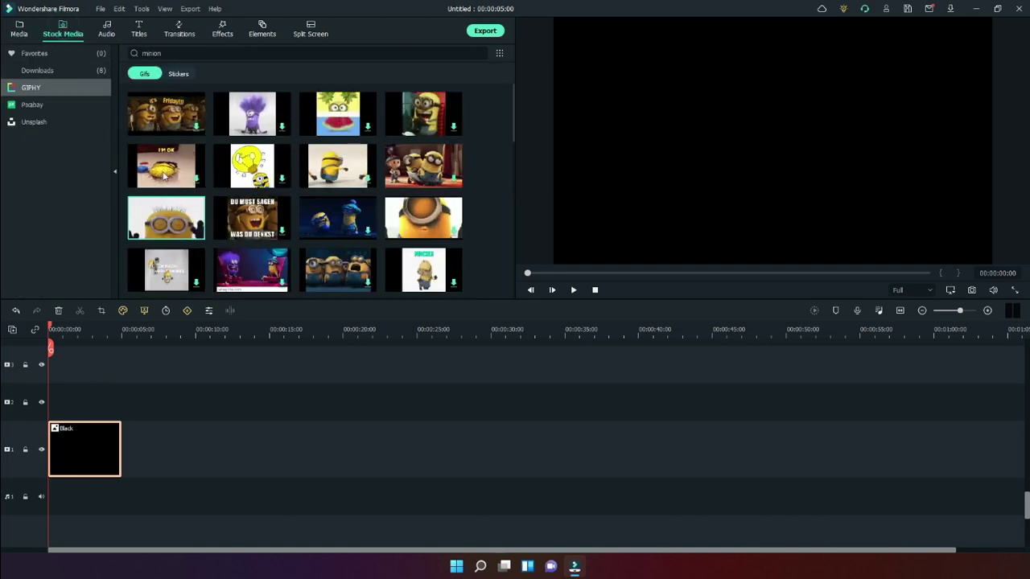
pyautogui.moveTo(168, 230); pyautogui.dragTo(76, 402)
pyautogui.click(77, 329)
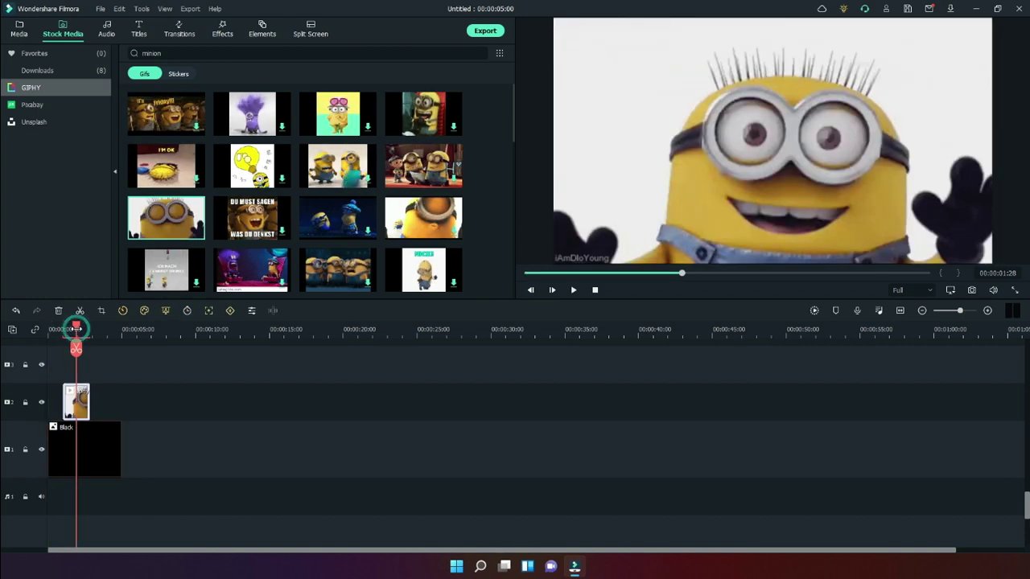
pyautogui.moveTo(77, 329); pyautogui.dragTo(101, 329)
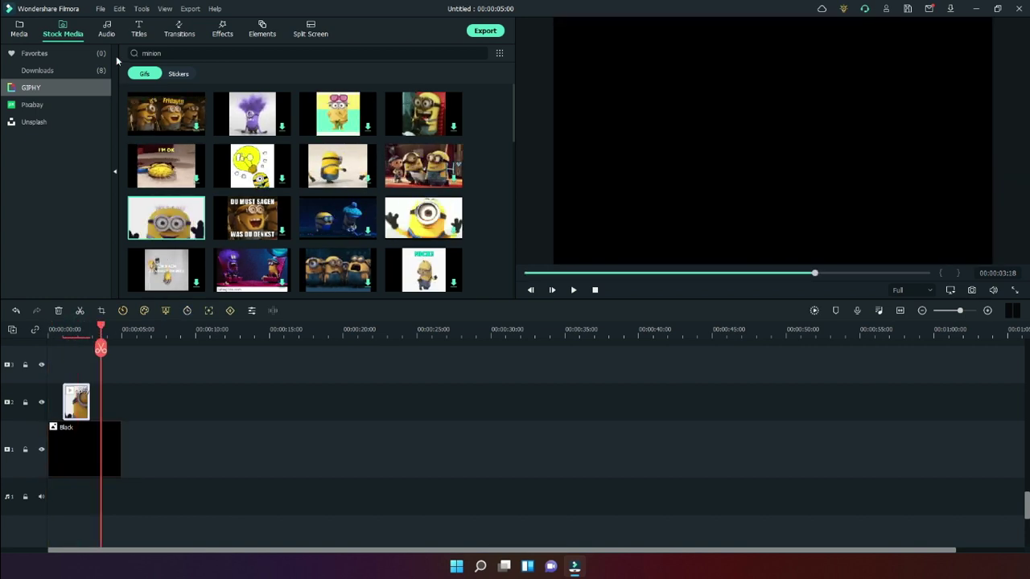
# Step: Add the minion-in-maid-outfit sticker from GIPHY to the third video track and move the playhead back over the minion GIF
pyautogui.click(179, 74)
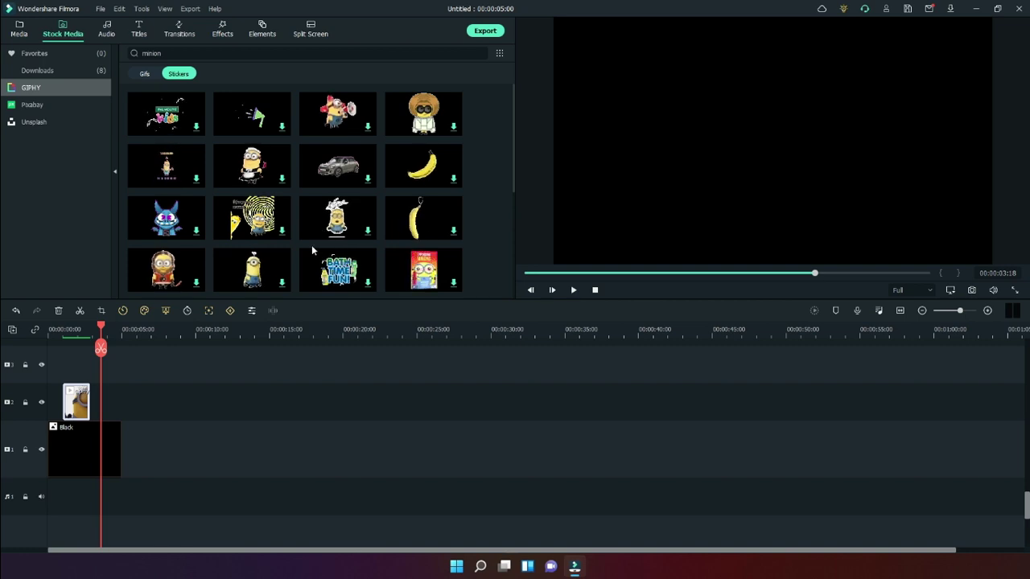
pyautogui.scroll(-3, 311, 244)
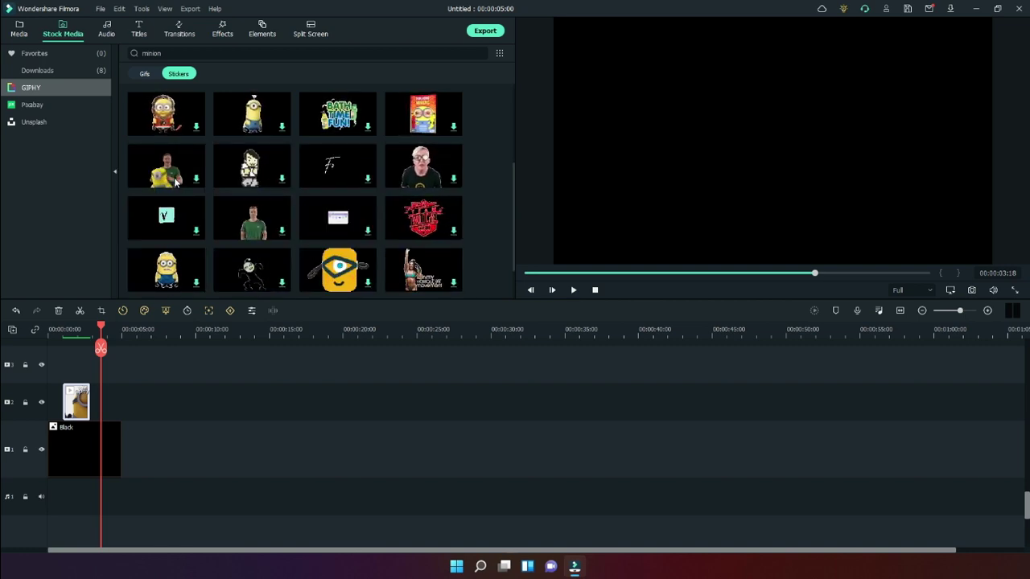
pyautogui.scroll(-4, 176, 233)
pyautogui.scroll(7, 176, 233)
pyautogui.moveTo(251, 165); pyautogui.dragTo(103, 370)
pyautogui.click(74, 329)
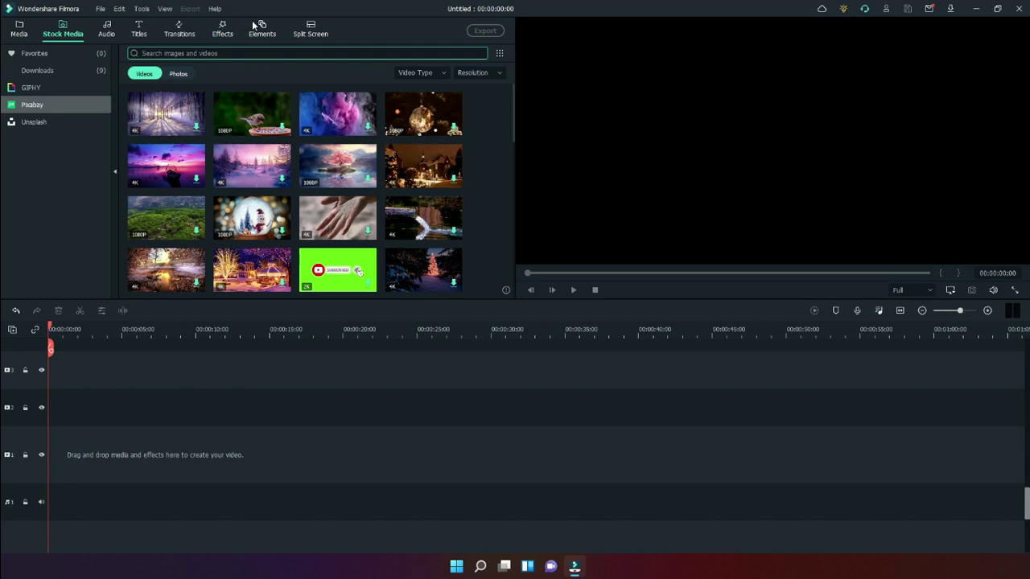
# Step: Search Pixabay's stock videos for "road trip" and place the tree-lined road clip at the start of the first video track
pyautogui.write('rip')
pyautogui.press('Return')
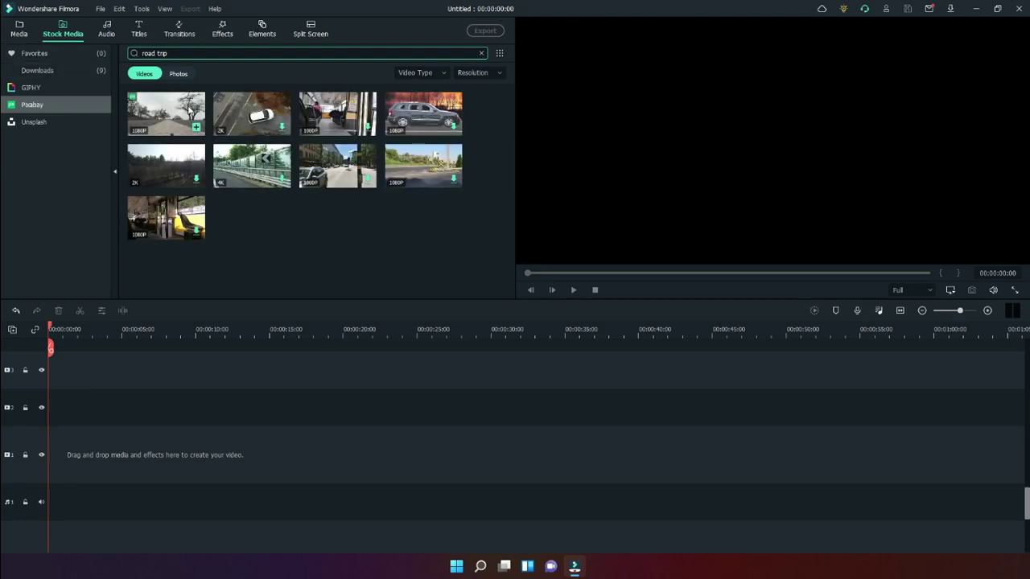
pyautogui.click(172, 112)
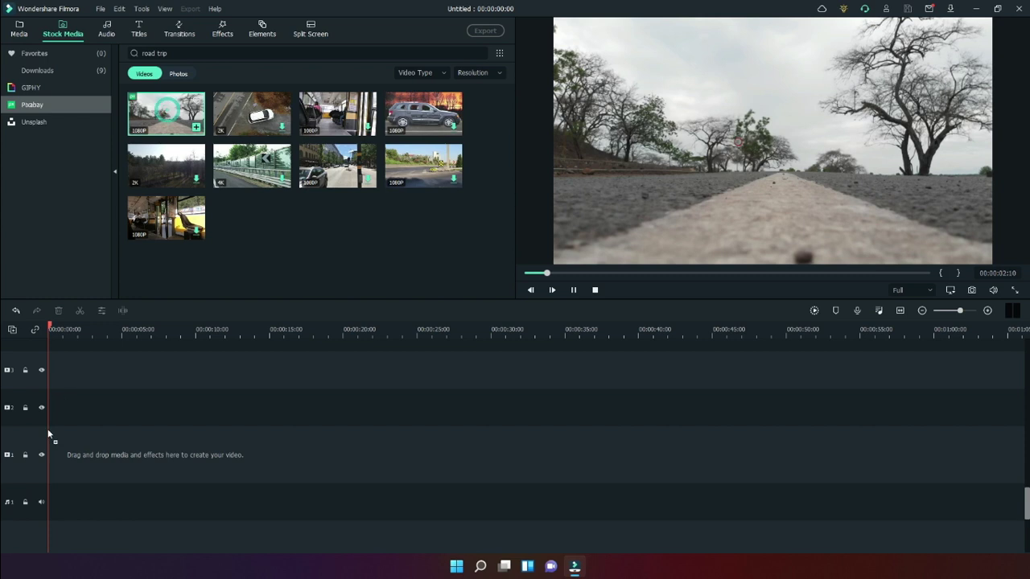
pyautogui.moveTo(49, 434); pyautogui.dragTo(49, 452)
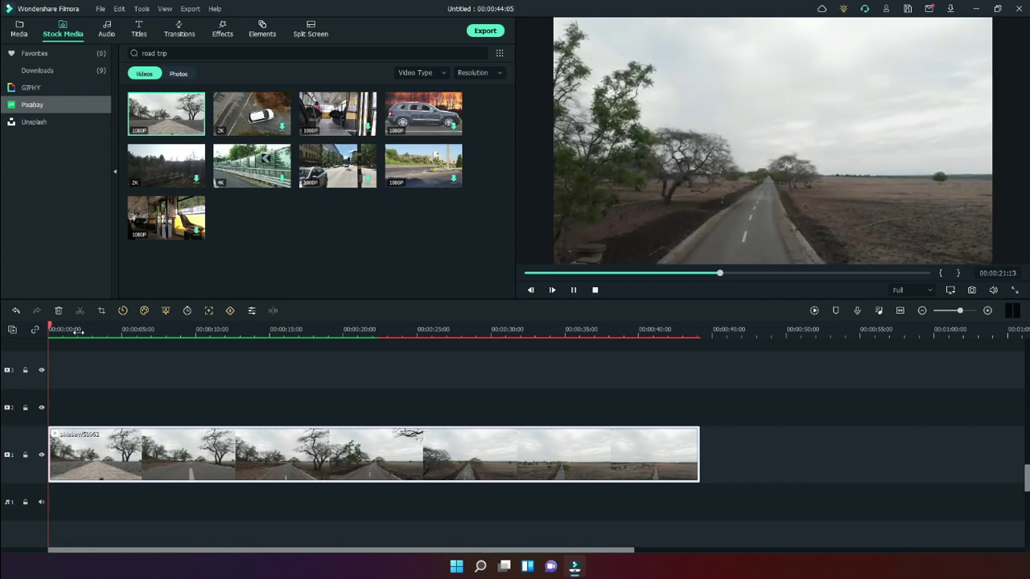
# Step: Compare the Uniform Speed and Speed Ramping settings for the road clip, apply the Hero moment ramping preset and play the result
pyautogui.click(123, 310)
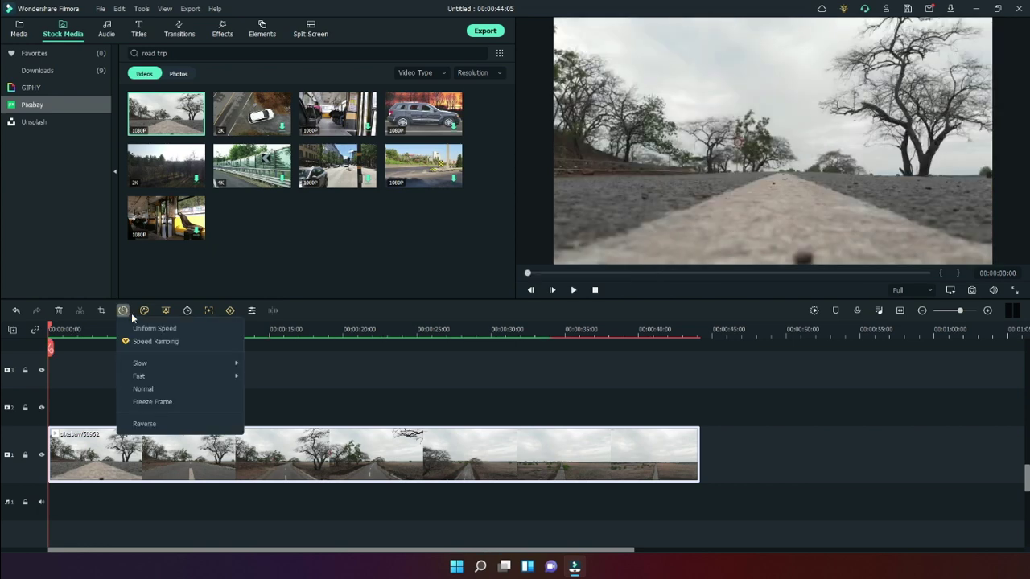
pyautogui.click(156, 341)
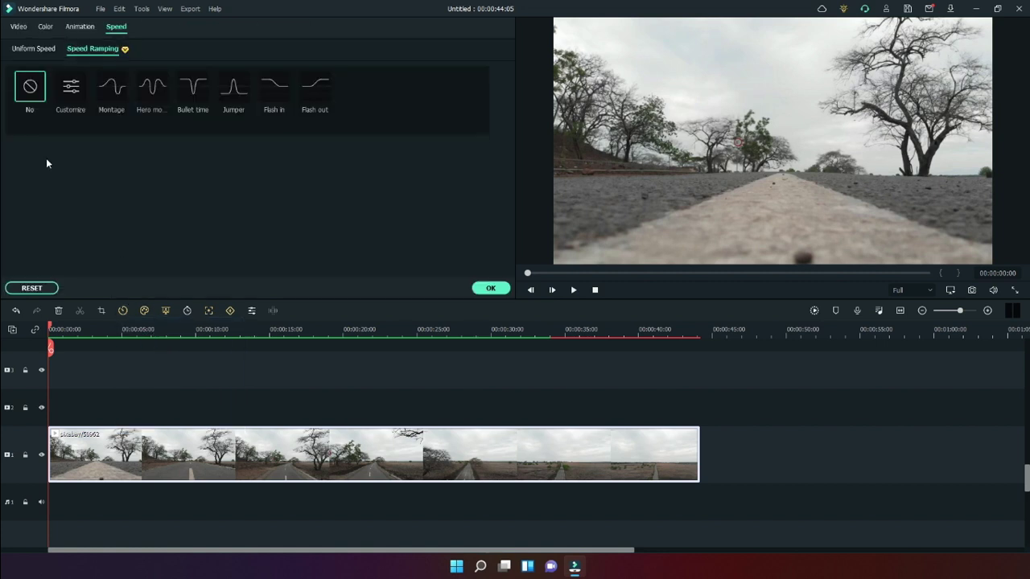
pyautogui.click(35, 47)
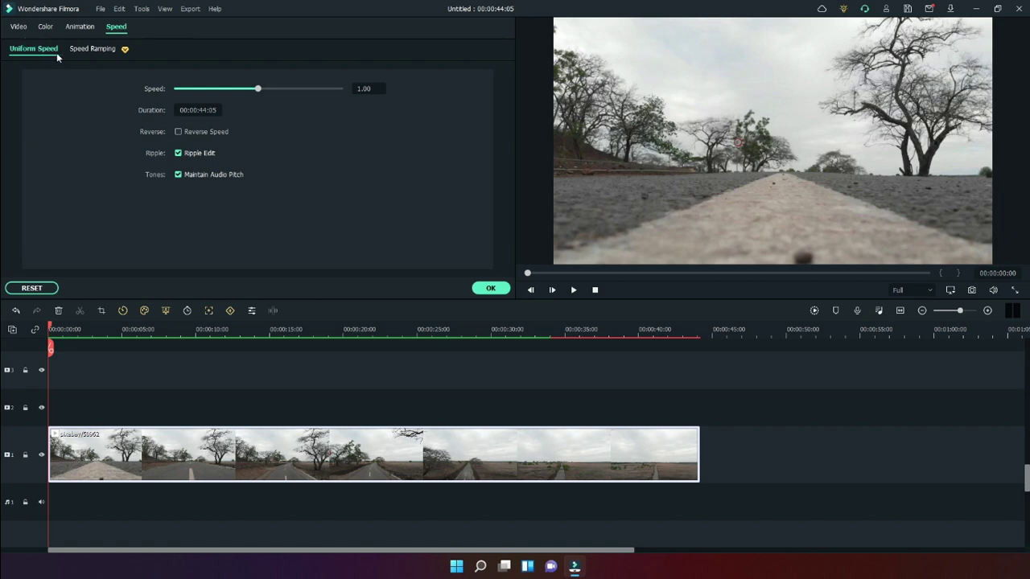
pyautogui.click(89, 51)
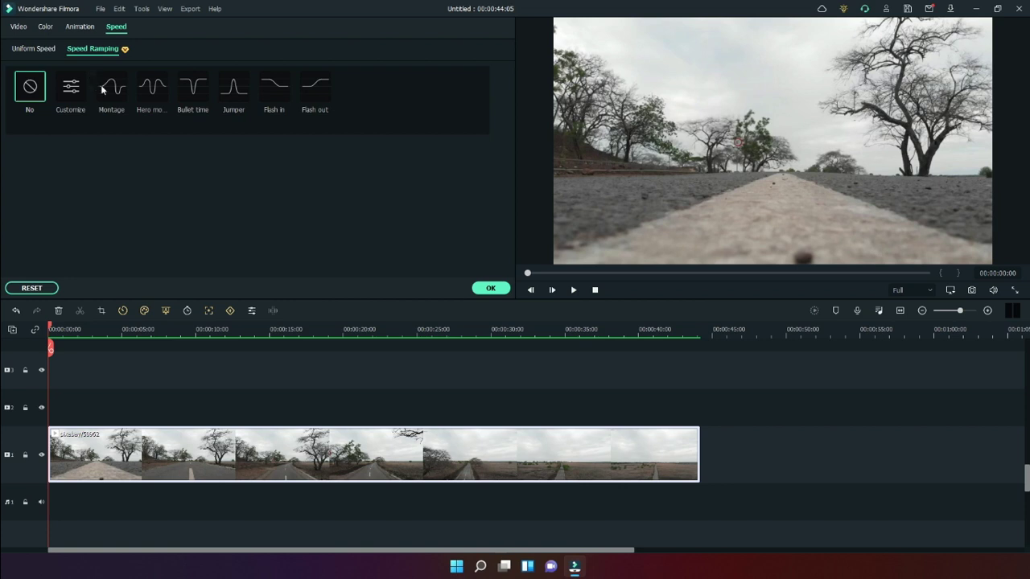
pyautogui.click(163, 91)
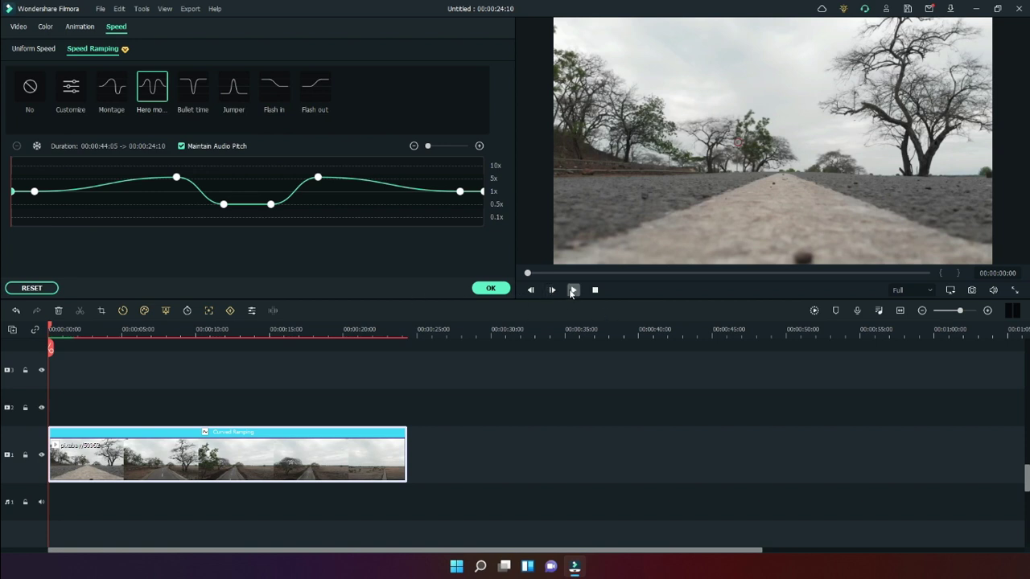
pyautogui.click(572, 291)
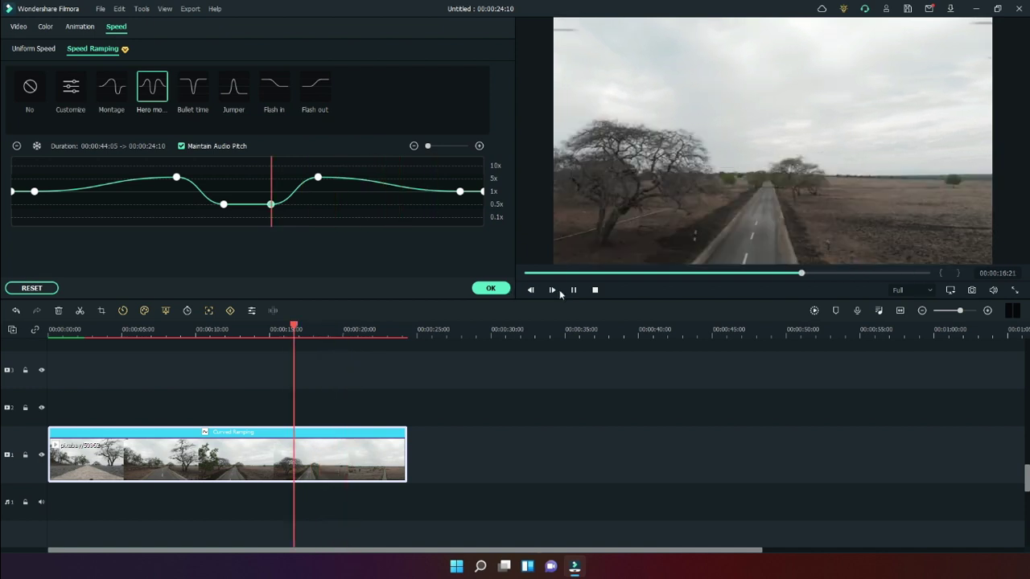
# Step: Create a custom speed ramp on the road clip, with the first two points at about 0.1x and the middle point at about 10x
pyautogui.click(70, 89)
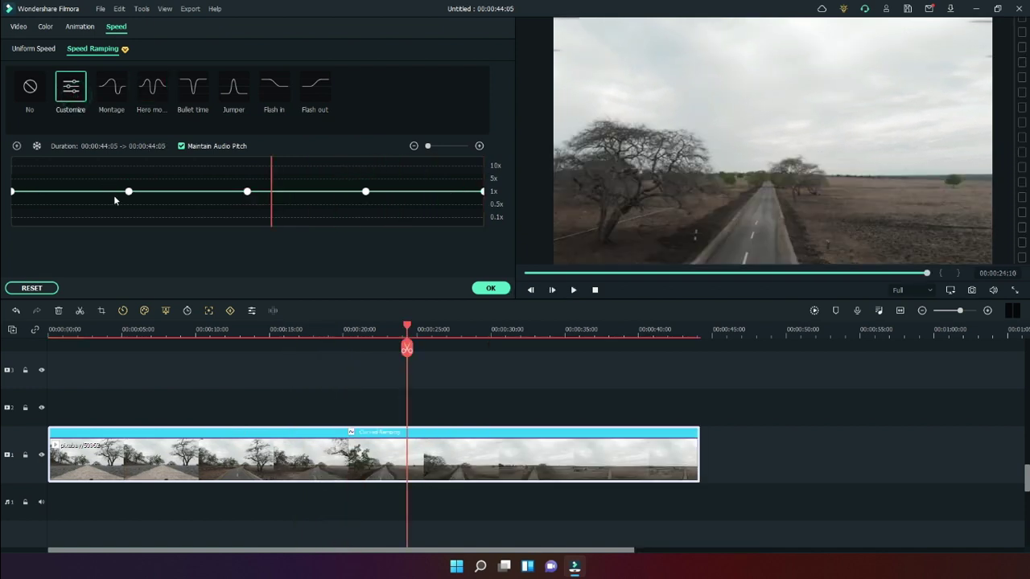
pyautogui.moveTo(128, 192); pyautogui.dragTo(107, 217)
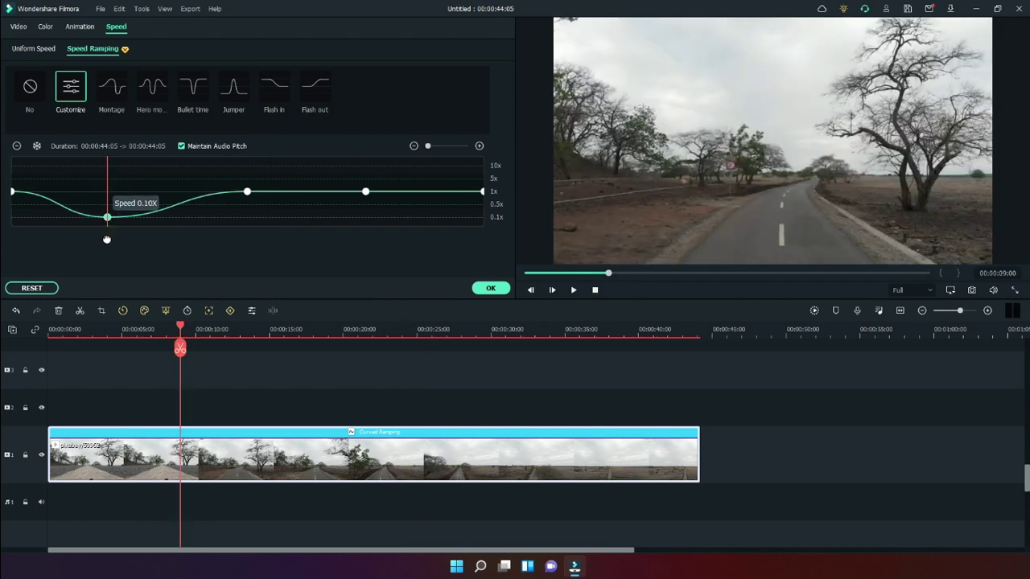
pyautogui.click(248, 193)
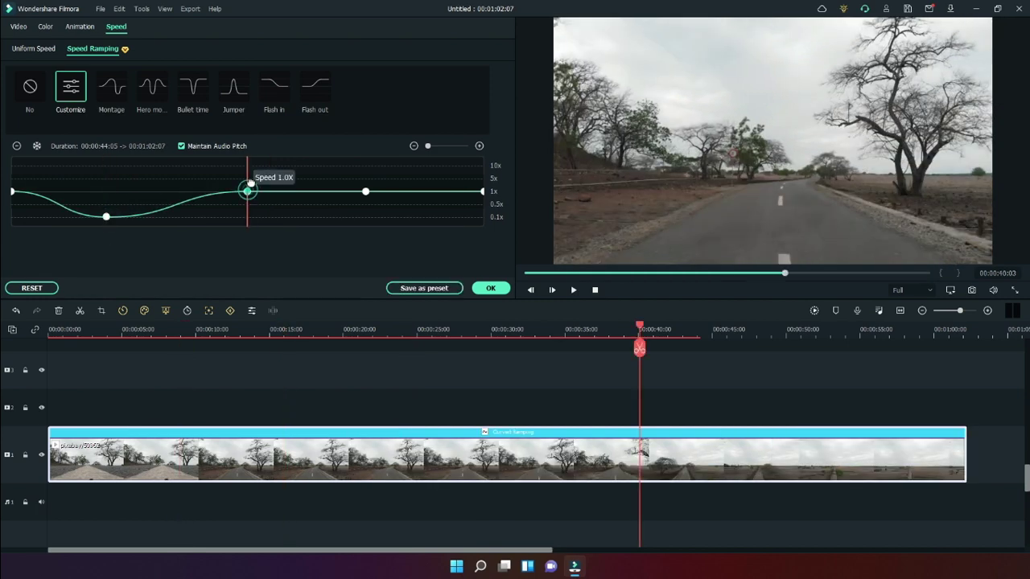
pyautogui.moveTo(249, 192); pyautogui.dragTo(251, 164)
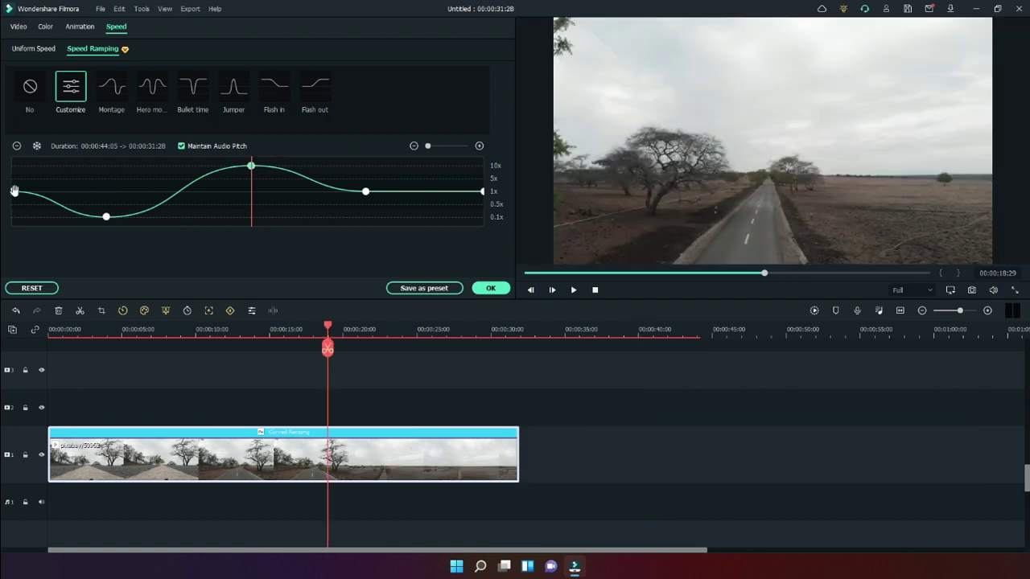
pyautogui.moveTo(12, 191); pyautogui.dragTo(12, 217)
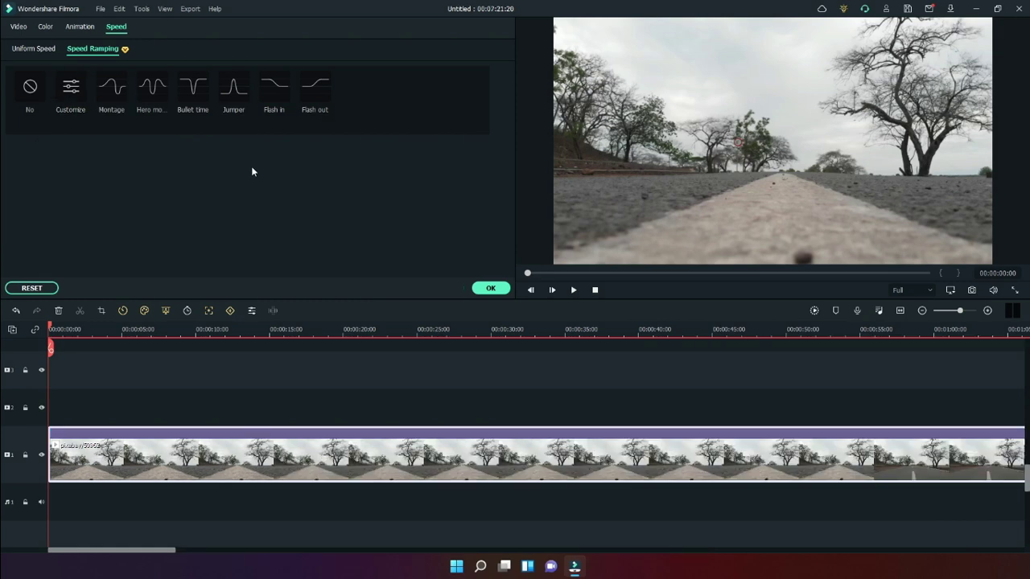
pyautogui.click(83, 92)
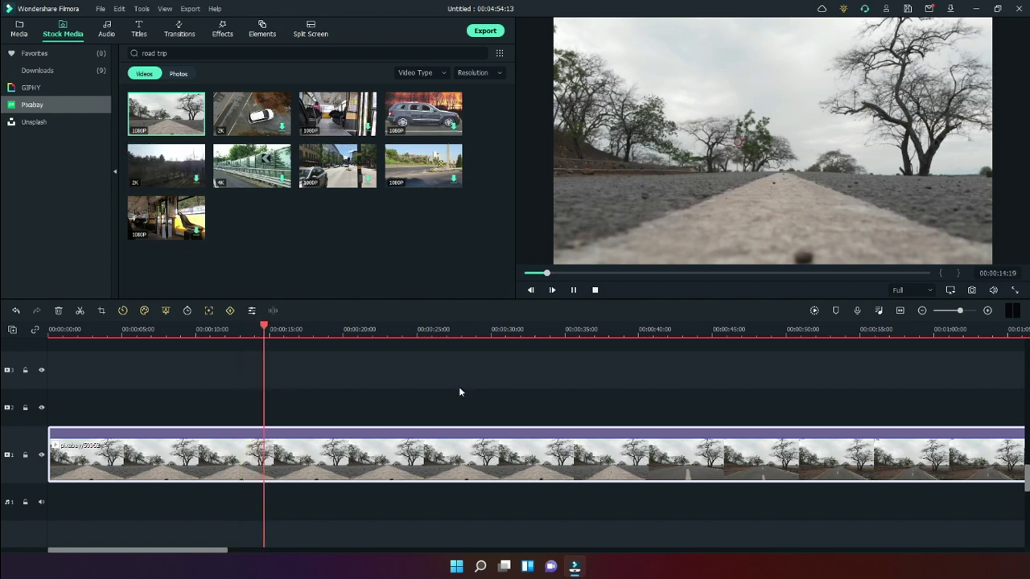
# Step: Preview the custom-ramped road clip by skipping ahead to several points on the timeline, and stop playback
pyautogui.click(524, 329)
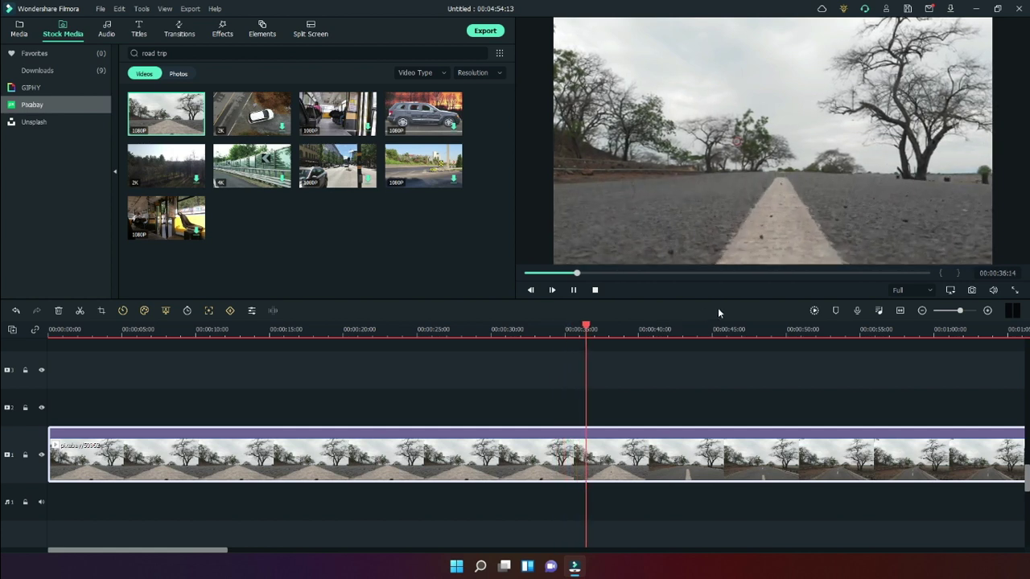
pyautogui.click(764, 329)
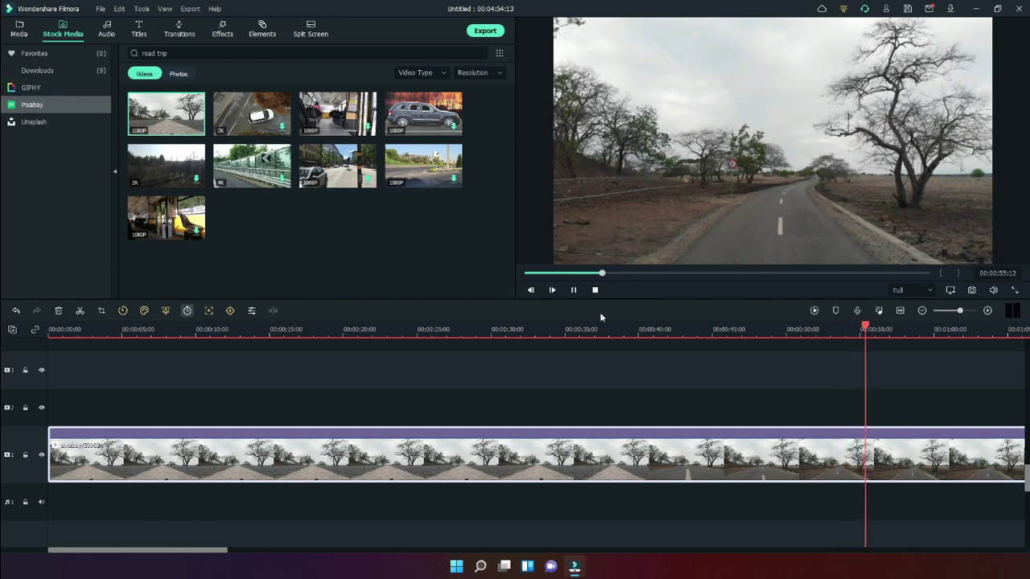
pyautogui.click(596, 292)
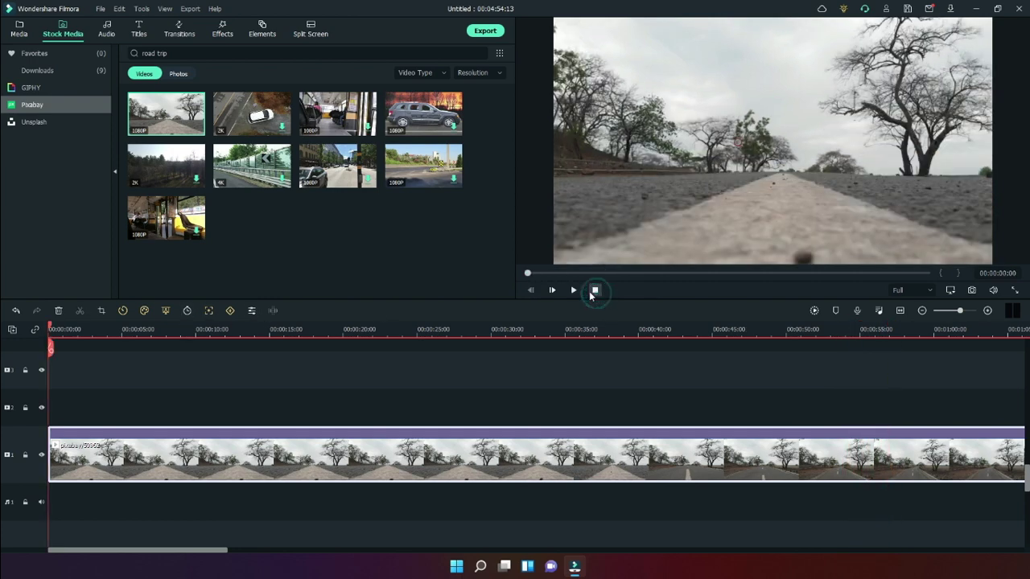
# Step: Remove the speed ramping from the road clip by choosing the No preset and accepting the override of its speed settings
pyautogui.doubleClick(186, 461)
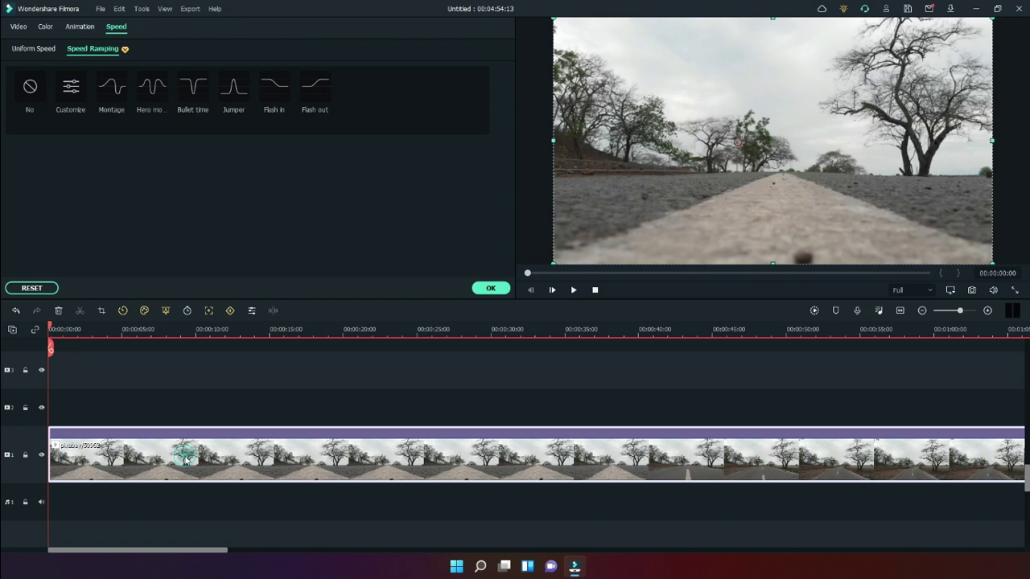
pyautogui.click(31, 84)
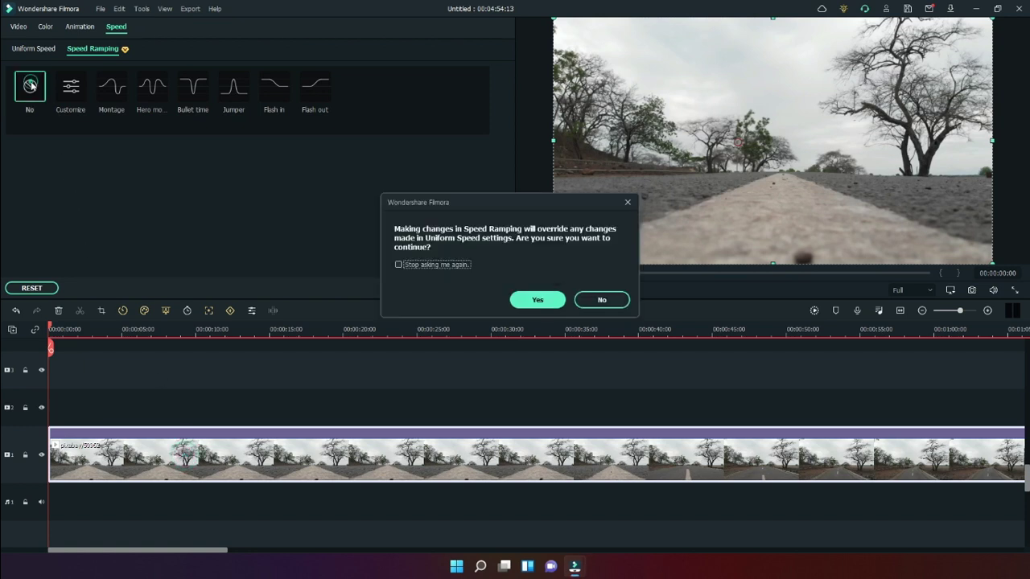
pyautogui.click(536, 299)
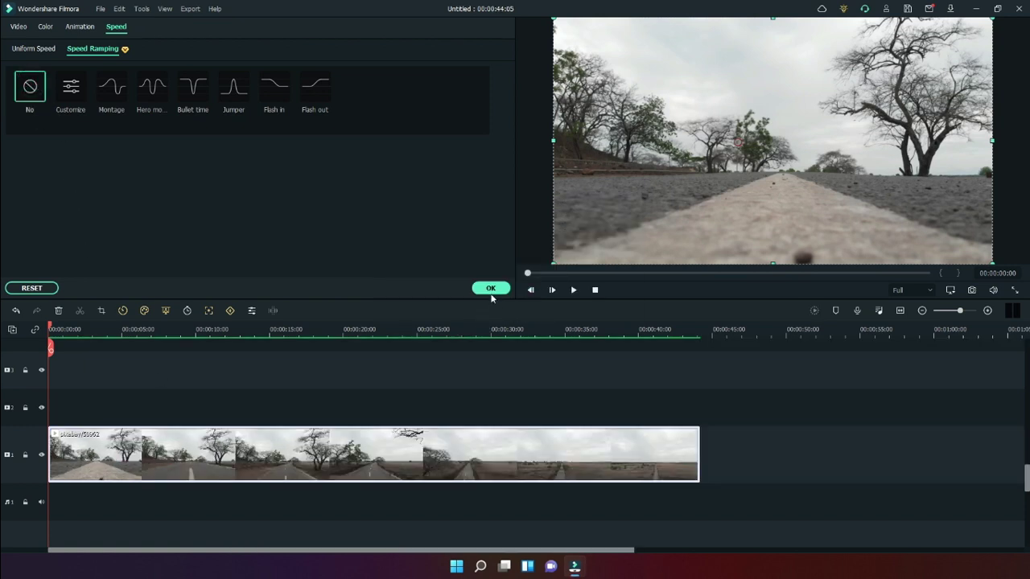
pyautogui.click(491, 289)
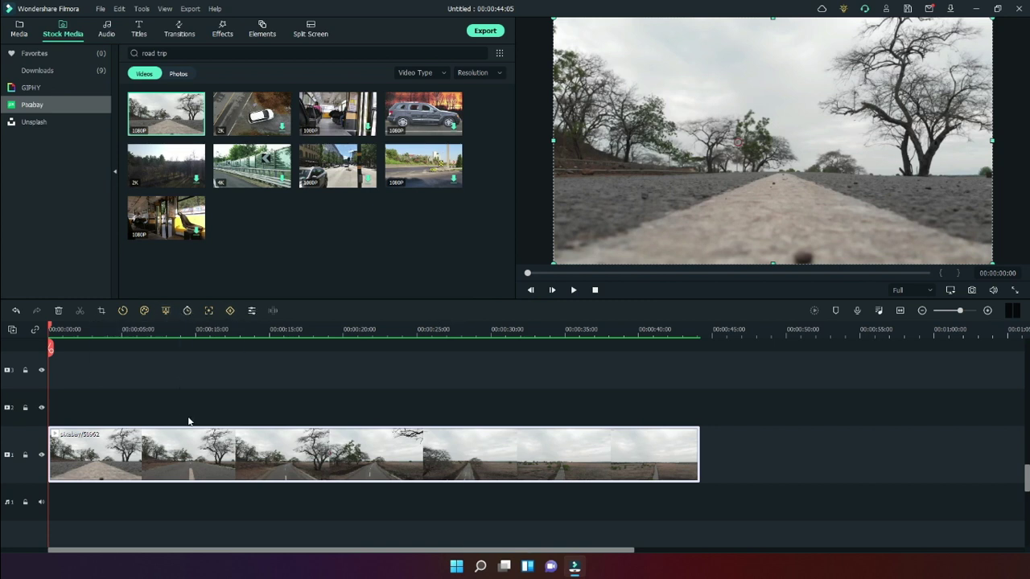
# Step: Open Advanced Color Correction for the road clip and try the Dark Film, Batman and 007 Series presets
pyautogui.rightClick(190, 464)
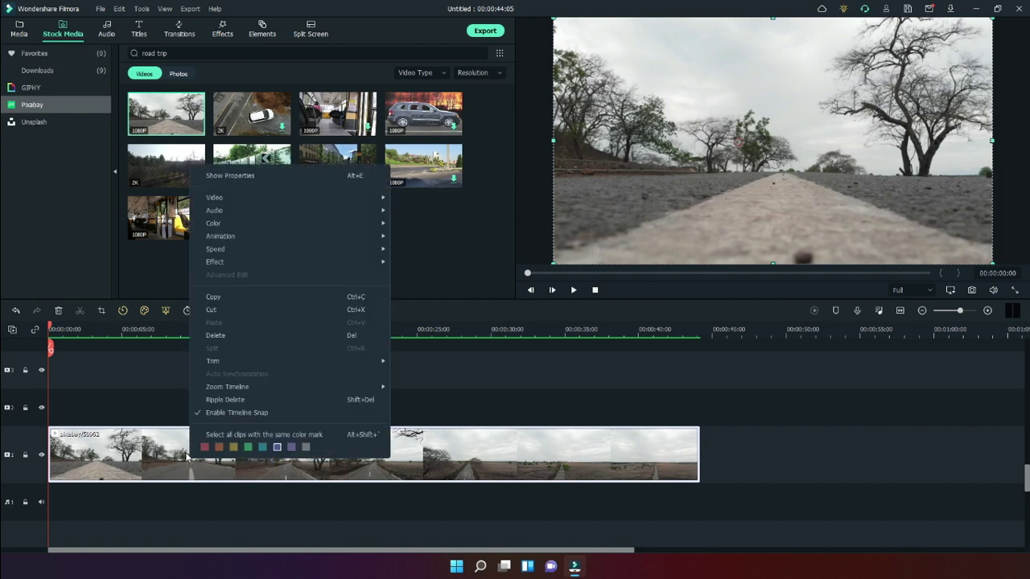
pyautogui.click(146, 312)
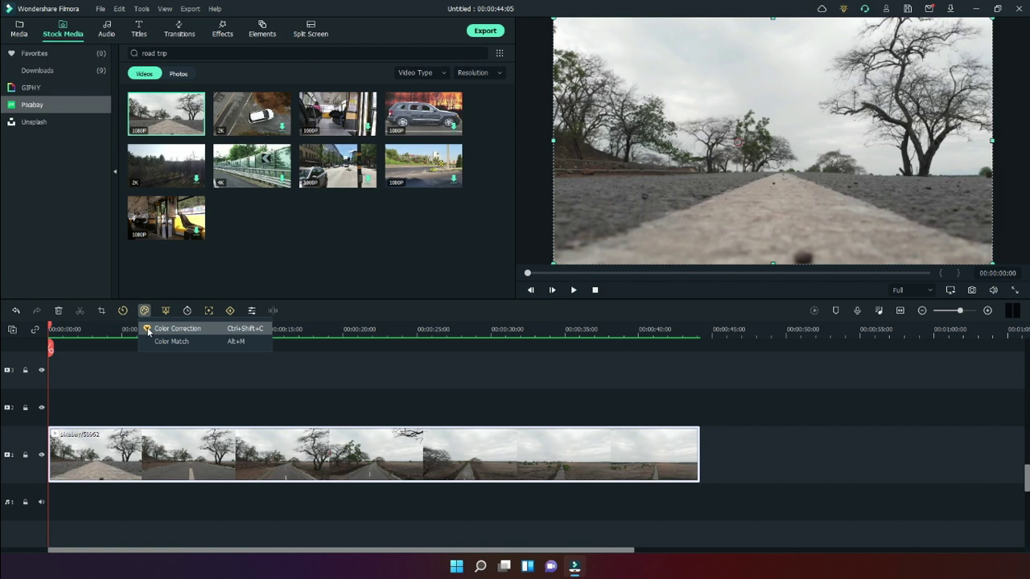
pyautogui.click(172, 329)
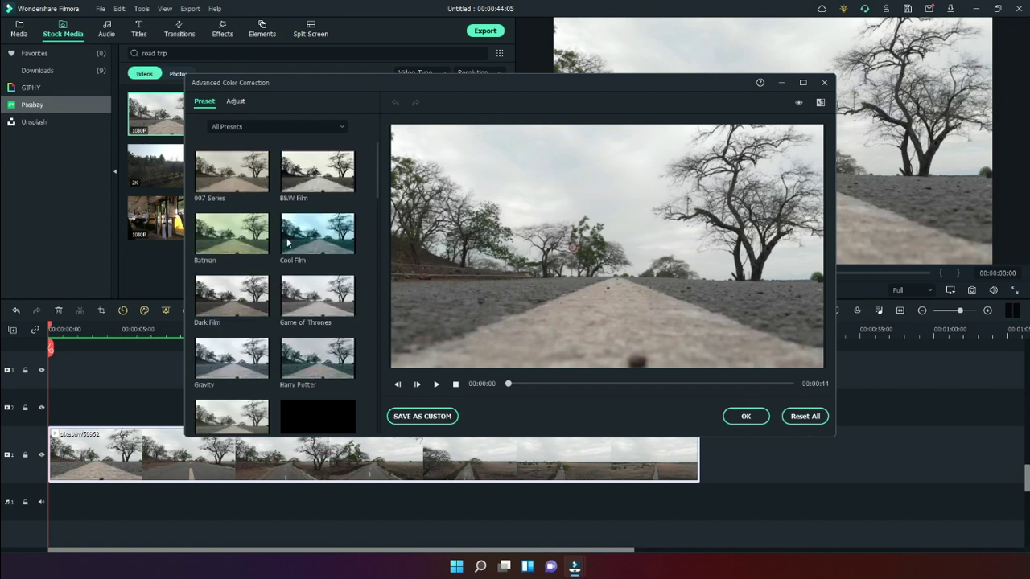
pyautogui.click(233, 295)
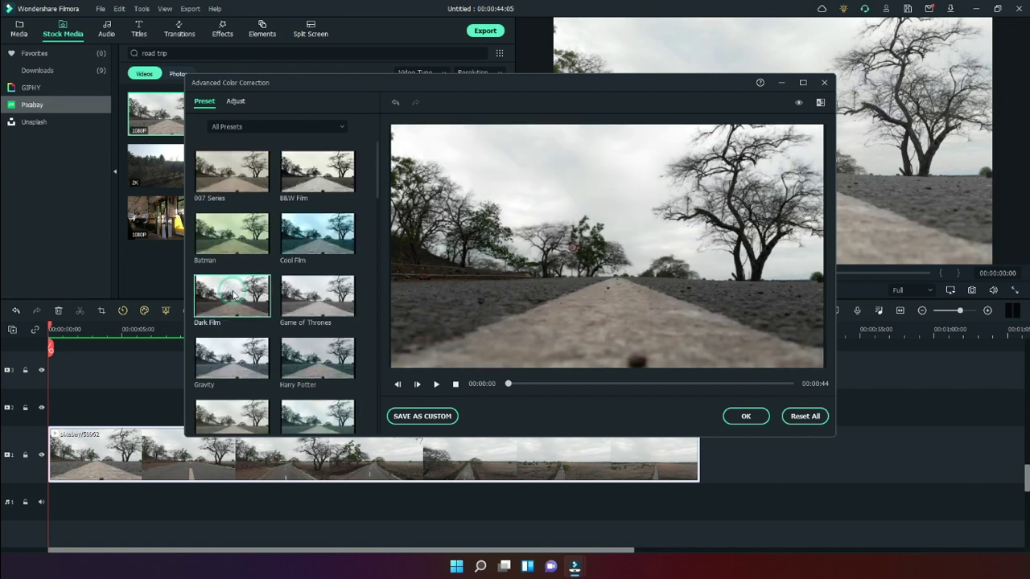
pyautogui.click(247, 237)
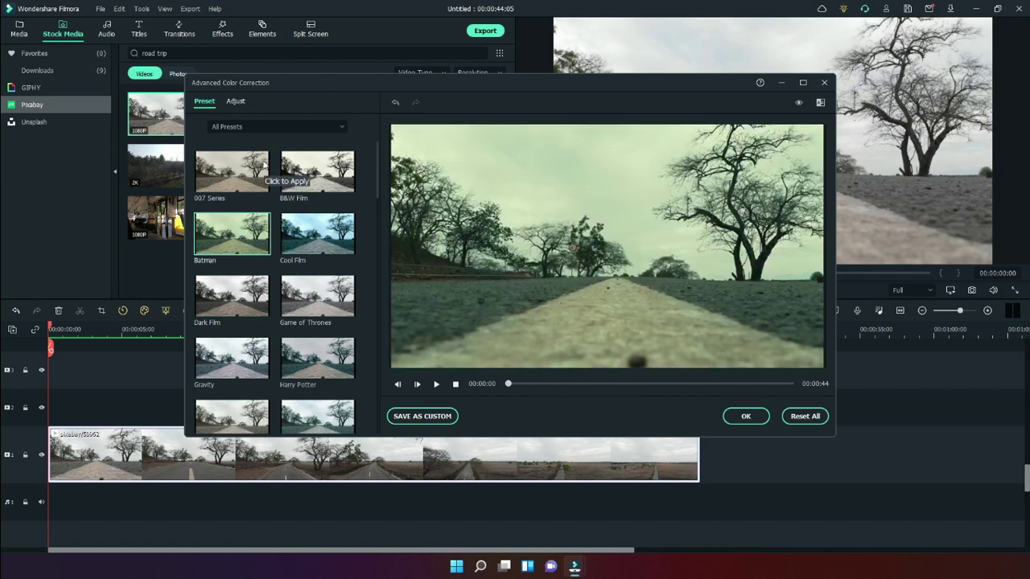
pyautogui.click(264, 165)
# Step: Browse the remaining color presets and try Vignette 10 and Sparta 300 on the road clip
pyautogui.scroll(-15, 270, 241)
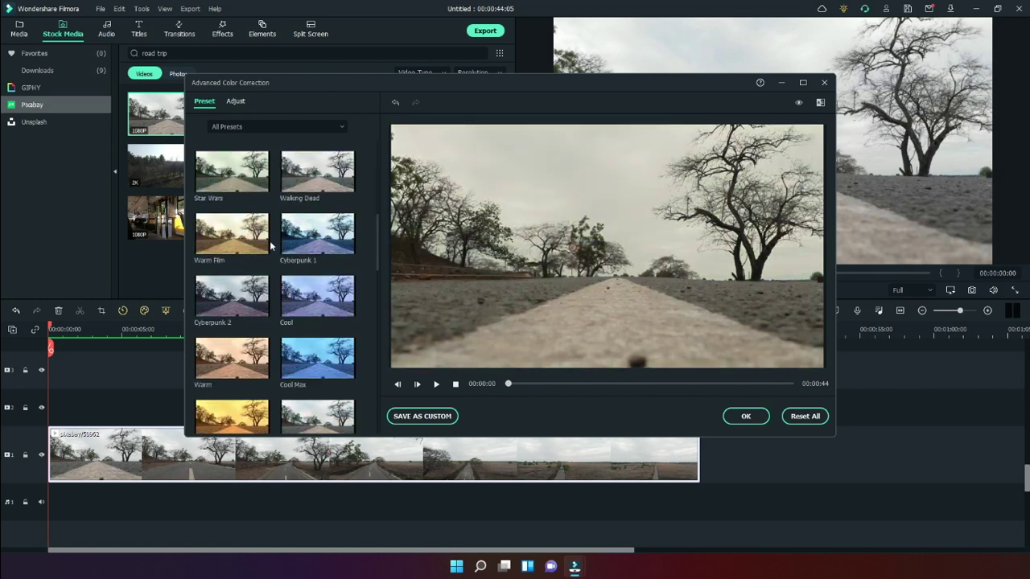
pyautogui.scroll(-3, 239, 301)
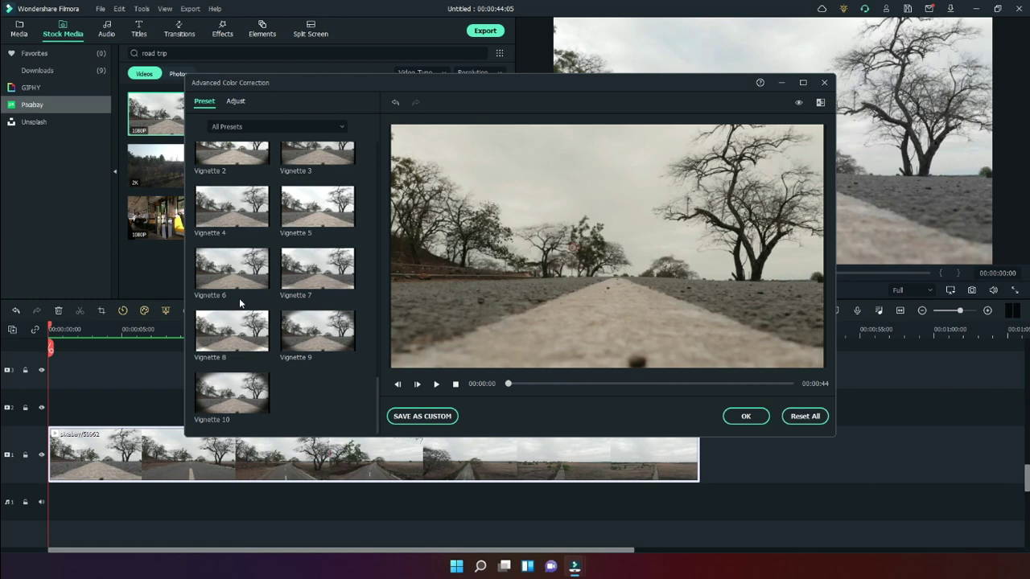
pyautogui.click(226, 407)
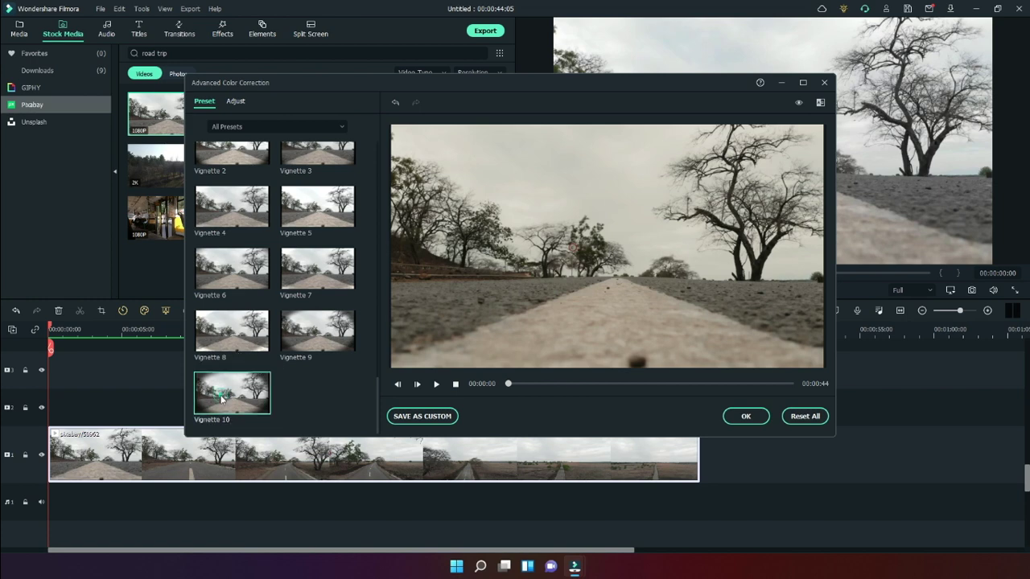
pyautogui.scroll(5, 219, 294)
pyautogui.scroll(2, 218, 294)
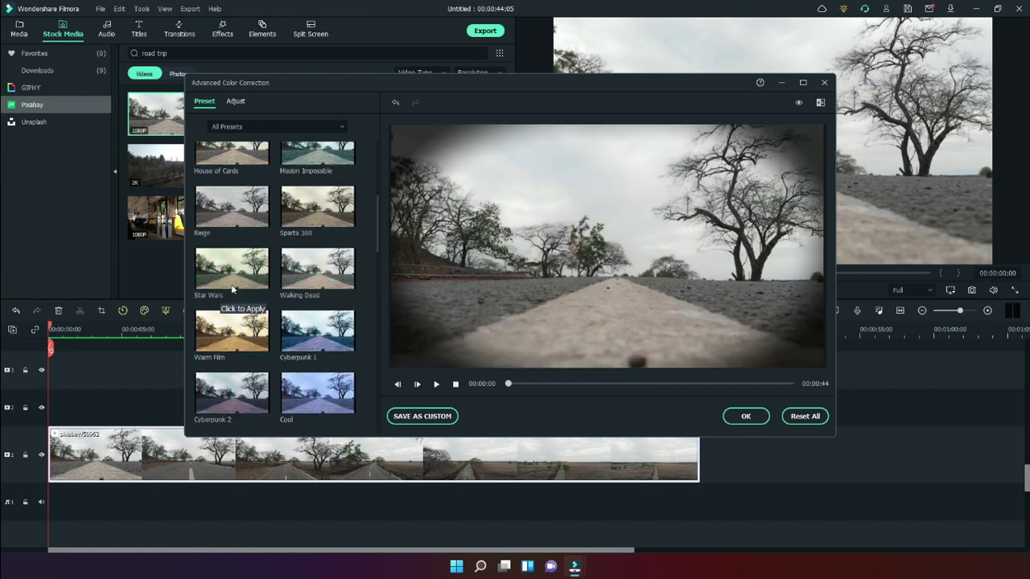
pyautogui.click(318, 223)
pyautogui.scroll(5, 316, 226)
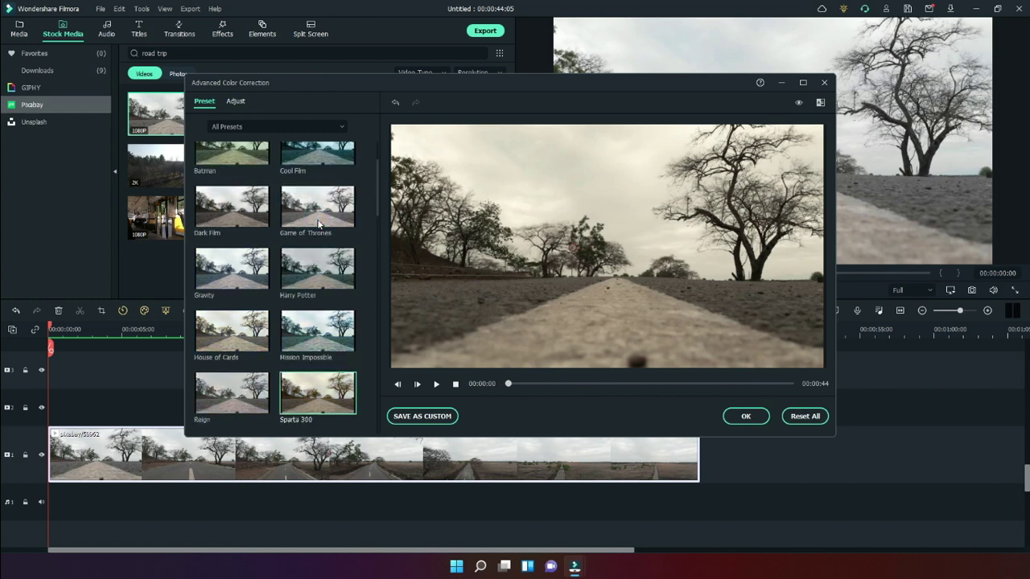
# Step: Compare the Cool Film and Batman presets, settle on Dark Film for the road clip, and play the corrected preview
pyautogui.click(308, 234)
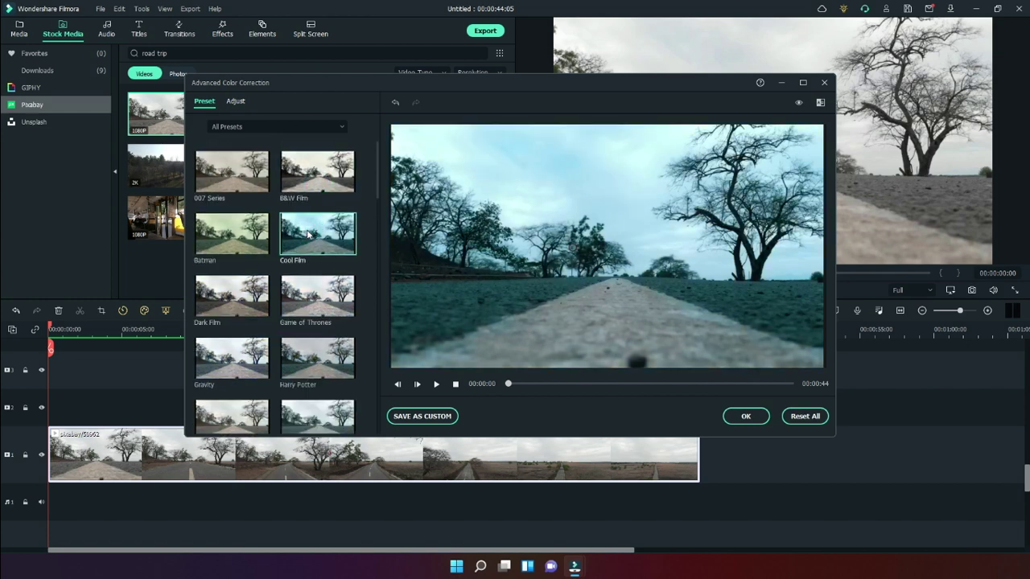
pyautogui.click(213, 236)
pyautogui.click(239, 299)
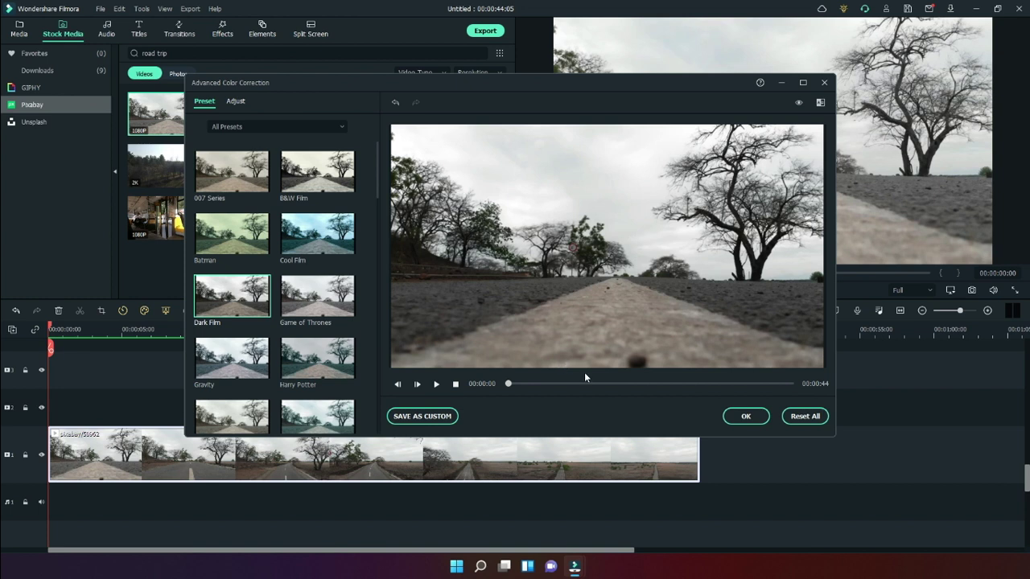
pyautogui.click(436, 384)
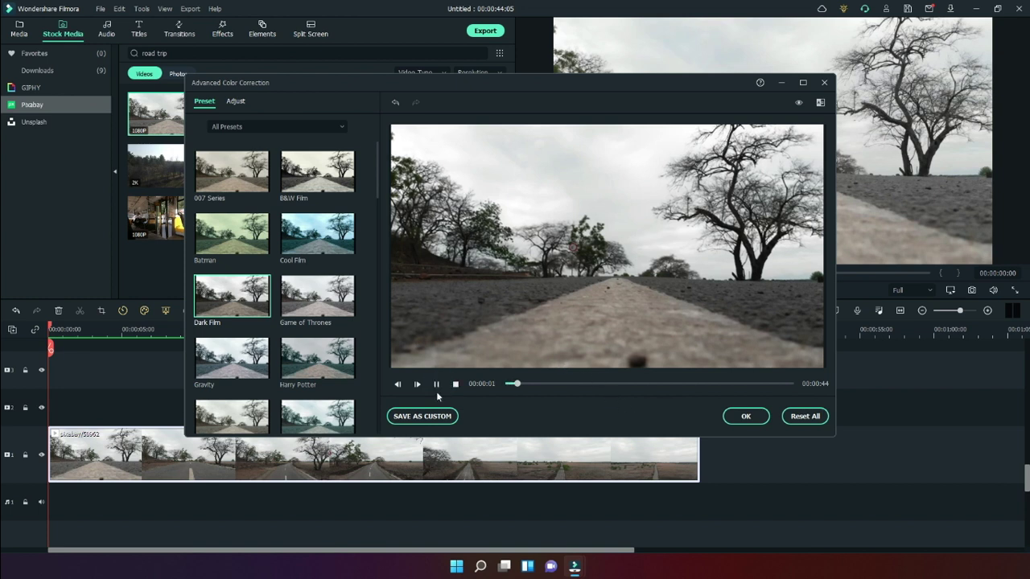
# Step: Check the road clip's preview at 16 seconds, enable Color Enhancement with automatic values, and turn off the 3D LUT
pyautogui.click(614, 384)
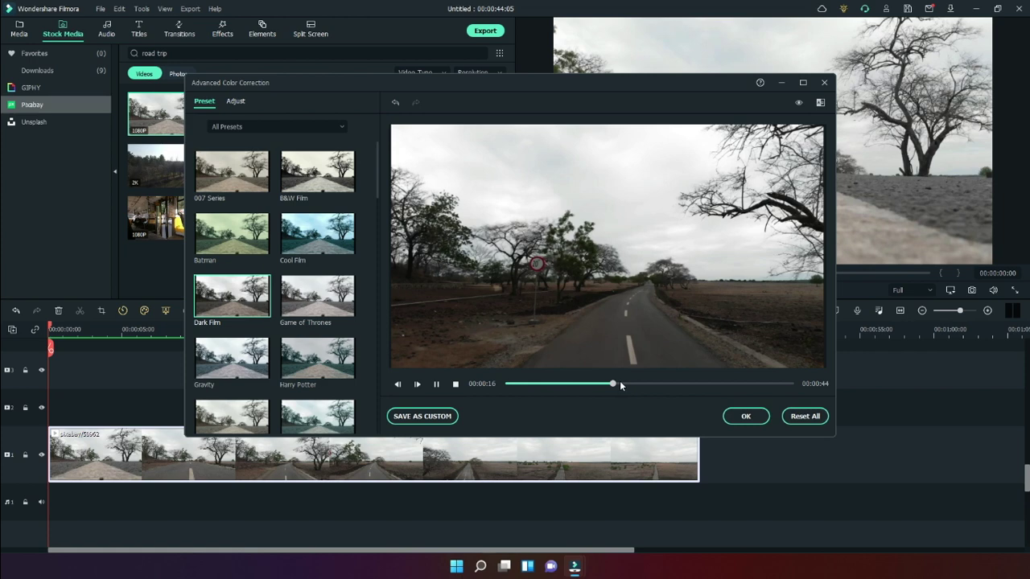
pyautogui.click(235, 101)
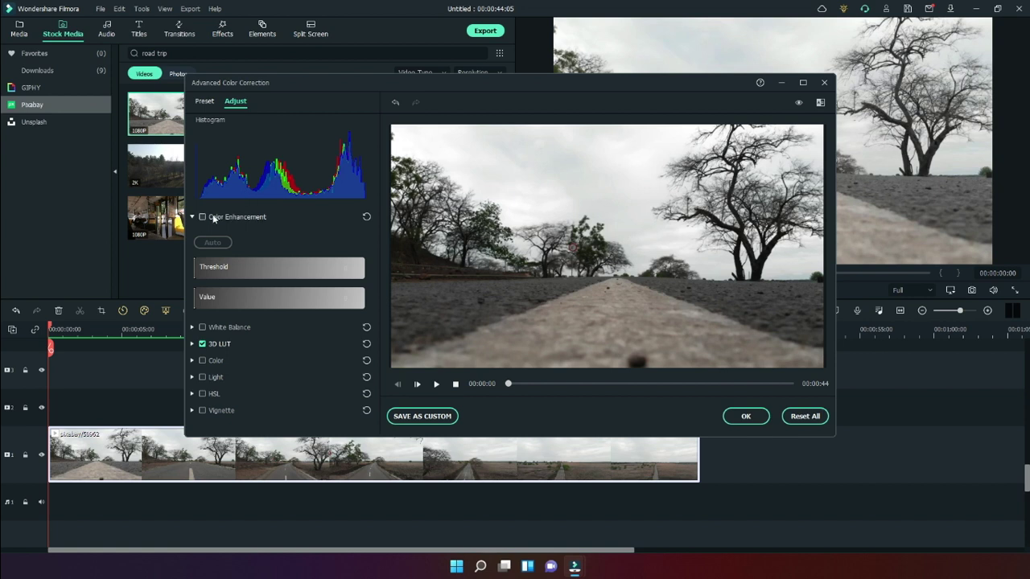
pyautogui.click(201, 217)
pyautogui.click(201, 218)
pyautogui.click(201, 217)
pyautogui.click(212, 243)
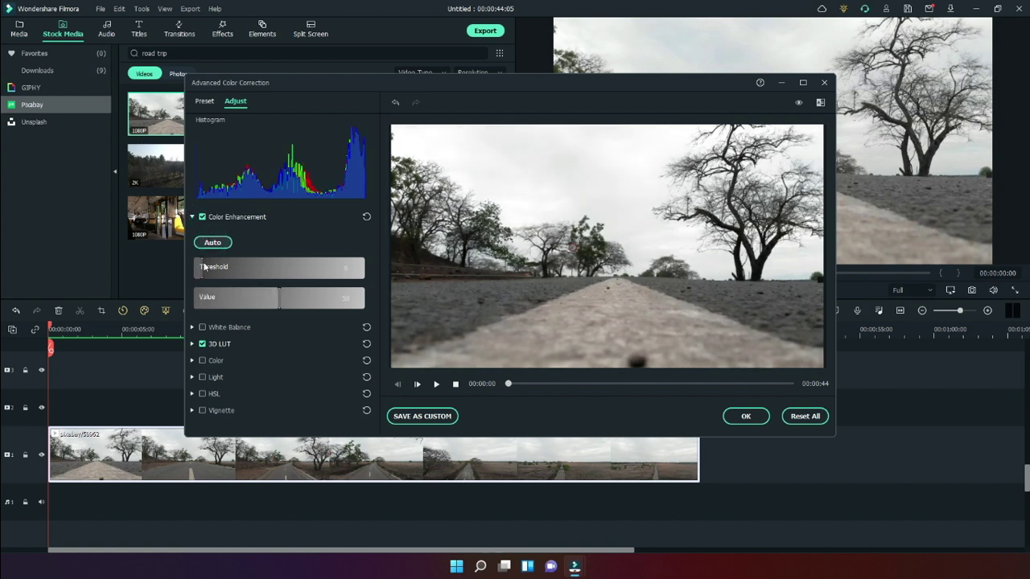
pyautogui.click(202, 344)
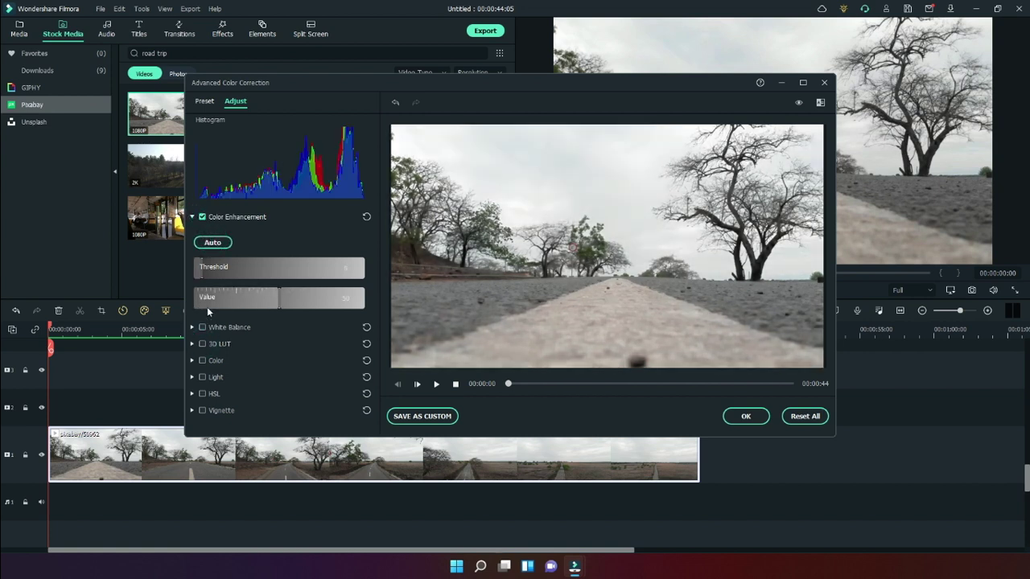
pyautogui.click(214, 243)
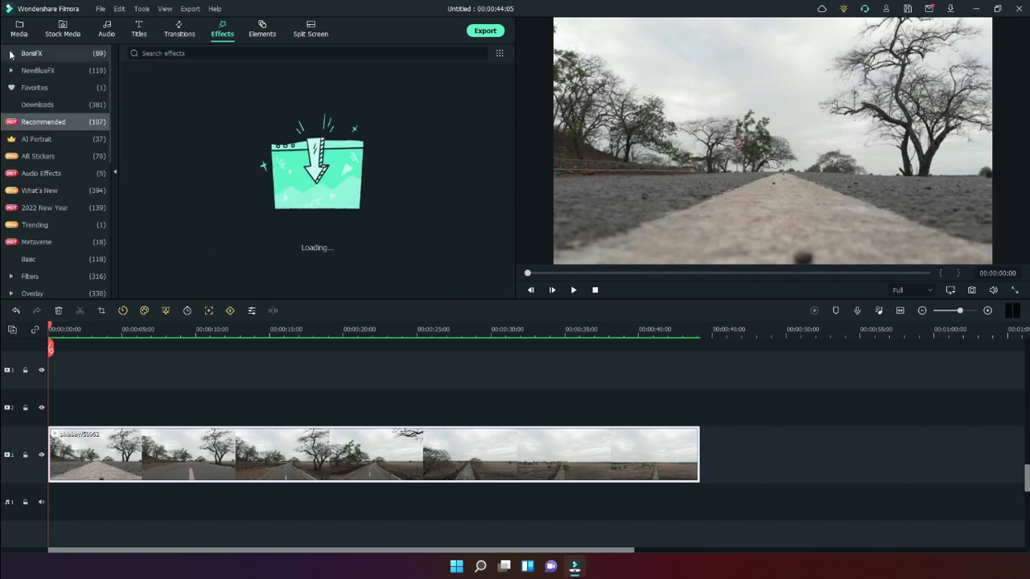
# Step: Add the BorisFX BCC Water Color effect on a track above the road clip at about 8 seconds and preview it at 11 seconds
pyautogui.click(10, 54)
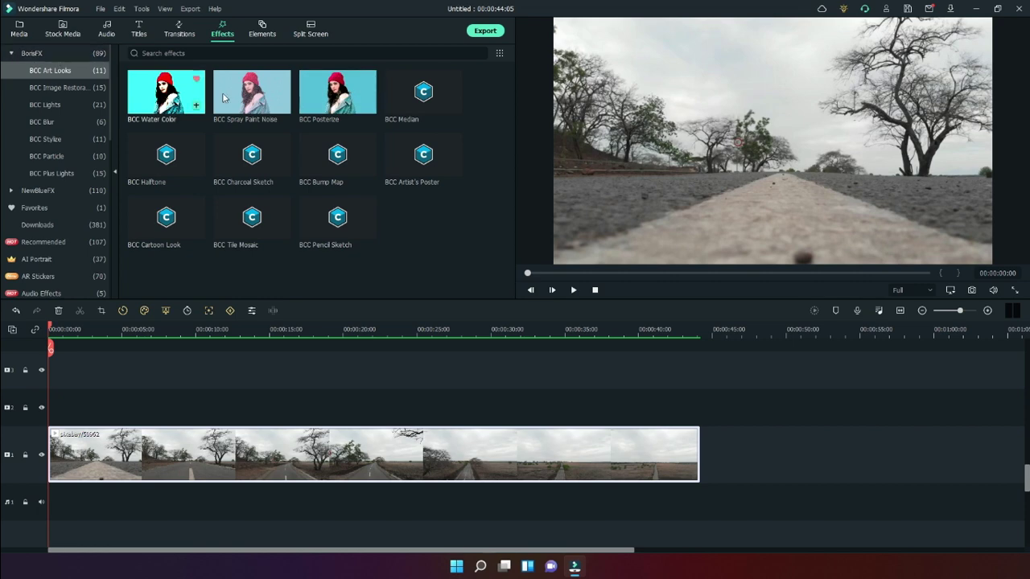
pyautogui.moveTo(166, 91); pyautogui.dragTo(193, 369)
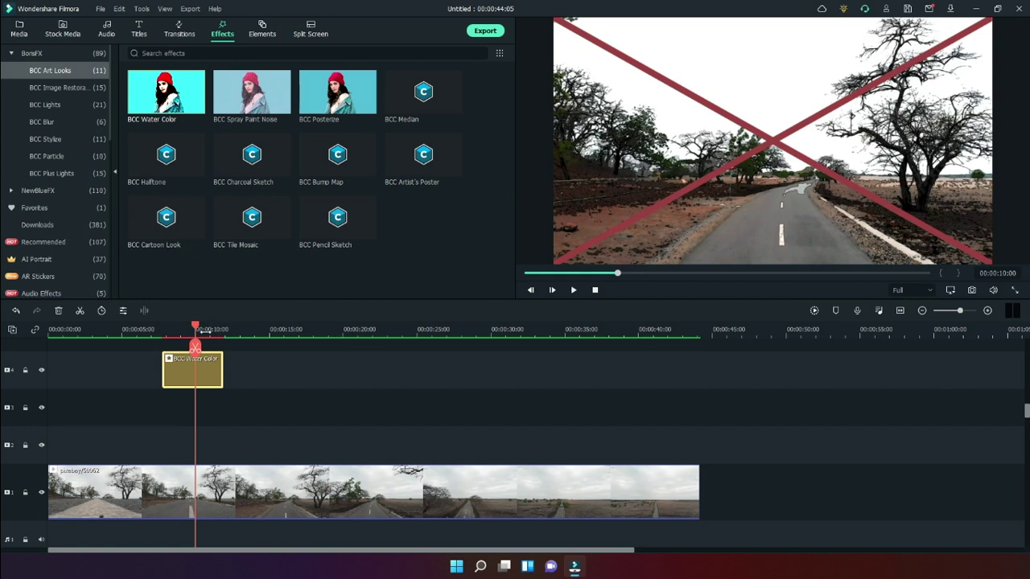
pyautogui.click(211, 330)
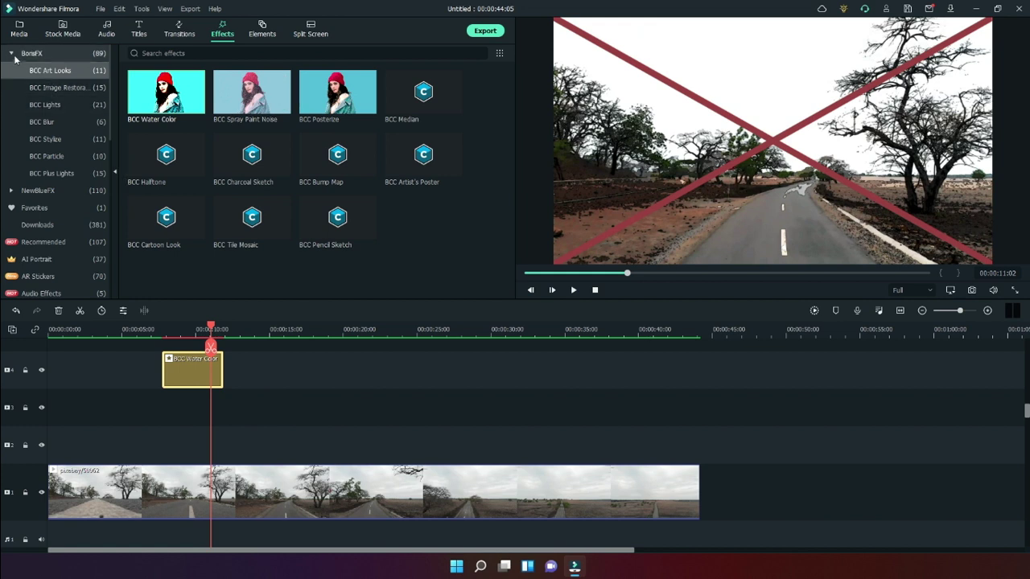
pyautogui.scroll(-3, 44, 185)
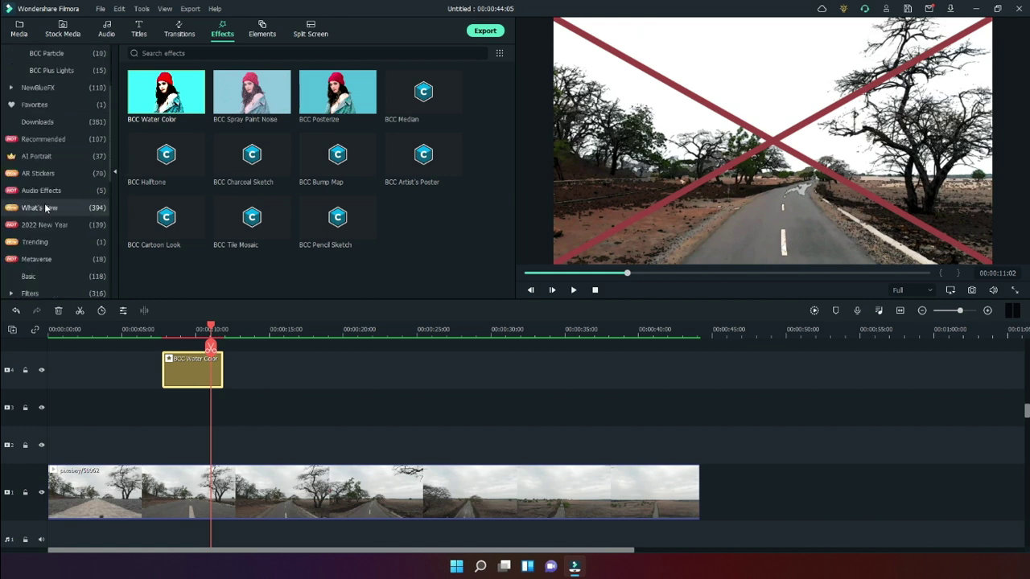
pyautogui.scroll(-2, 46, 207)
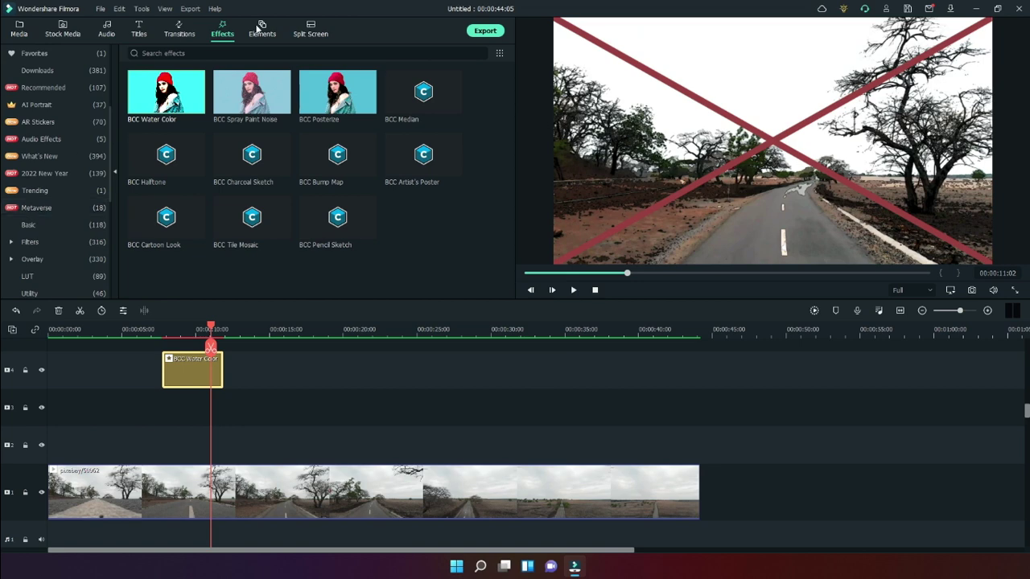